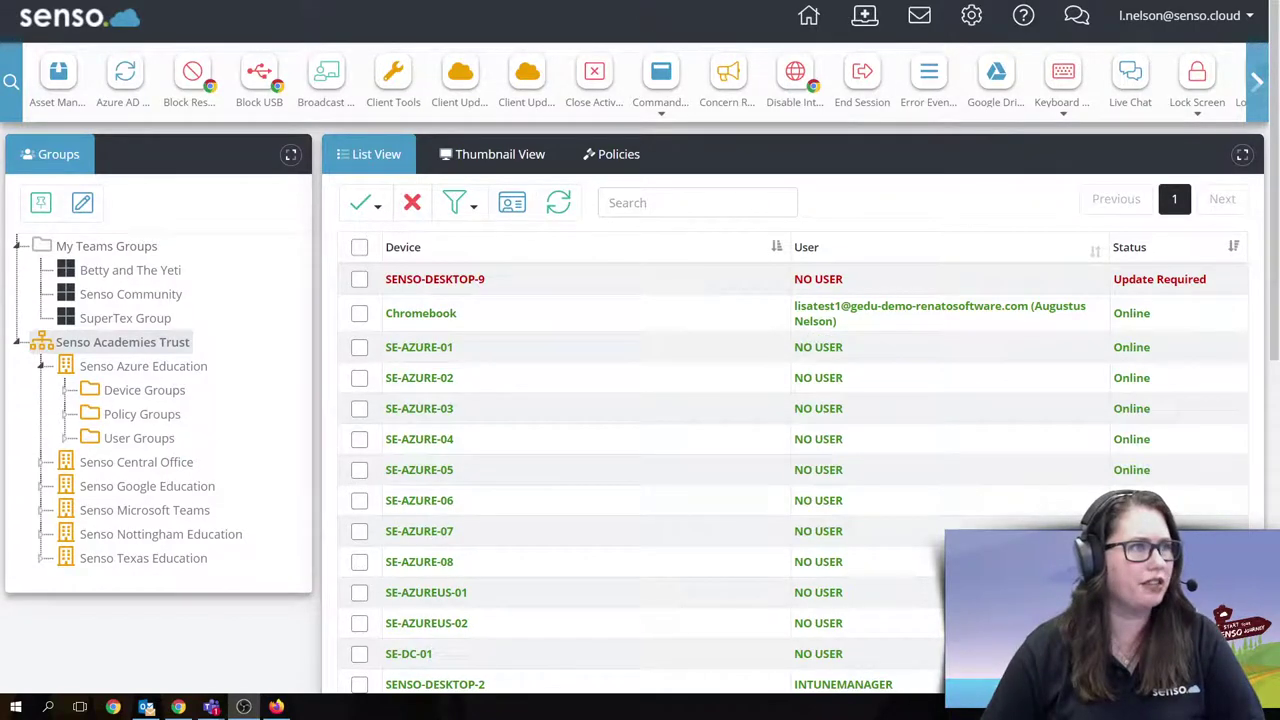
Switch to the senso.cloud YouTube channel and view its Classroom Management Training Videos playlist, returning to the playlist overview.
{"action": "key", "text": "alt+Tab"}
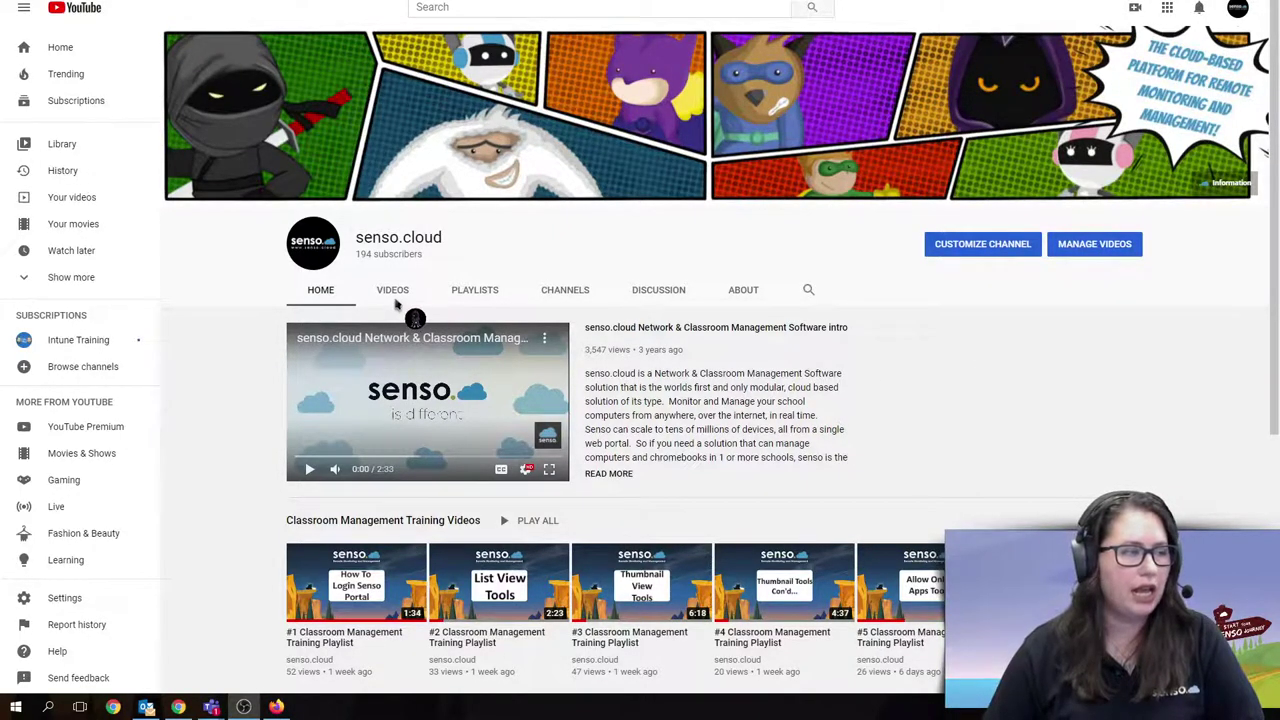
{"action": "left_click", "coordinate": [482, 290]}
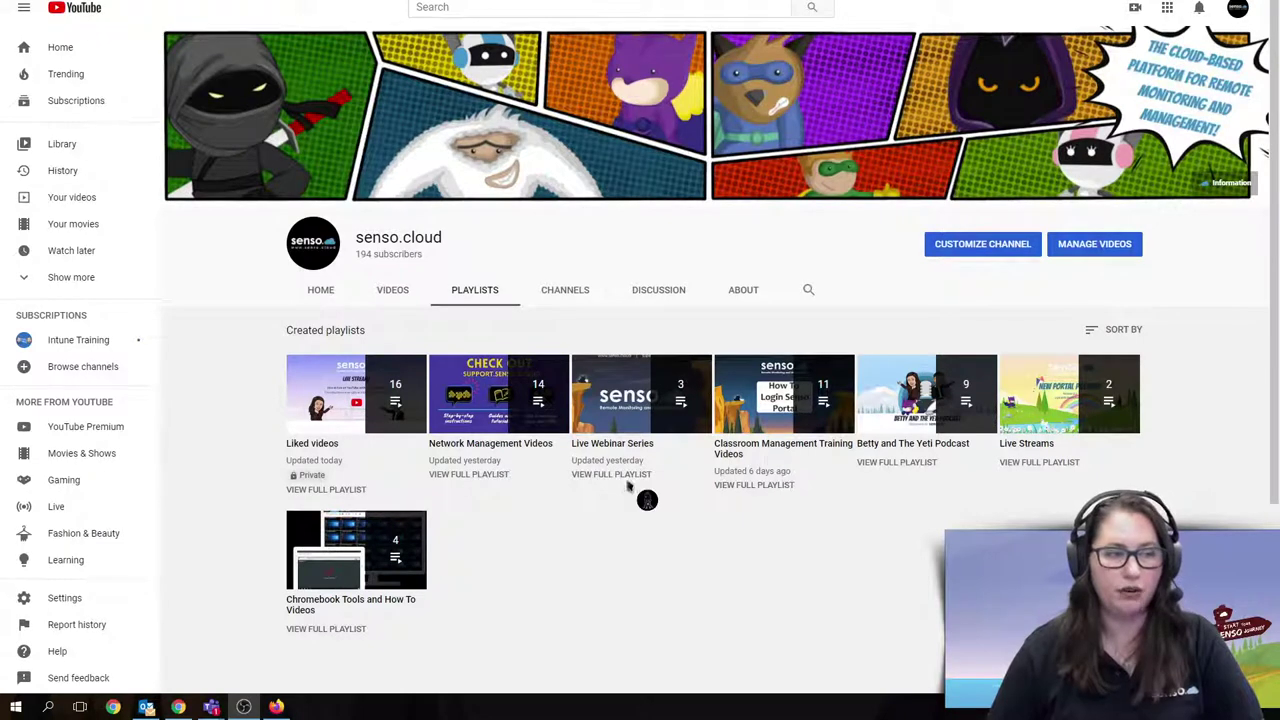
{"action": "left_click", "coordinate": [752, 486]}
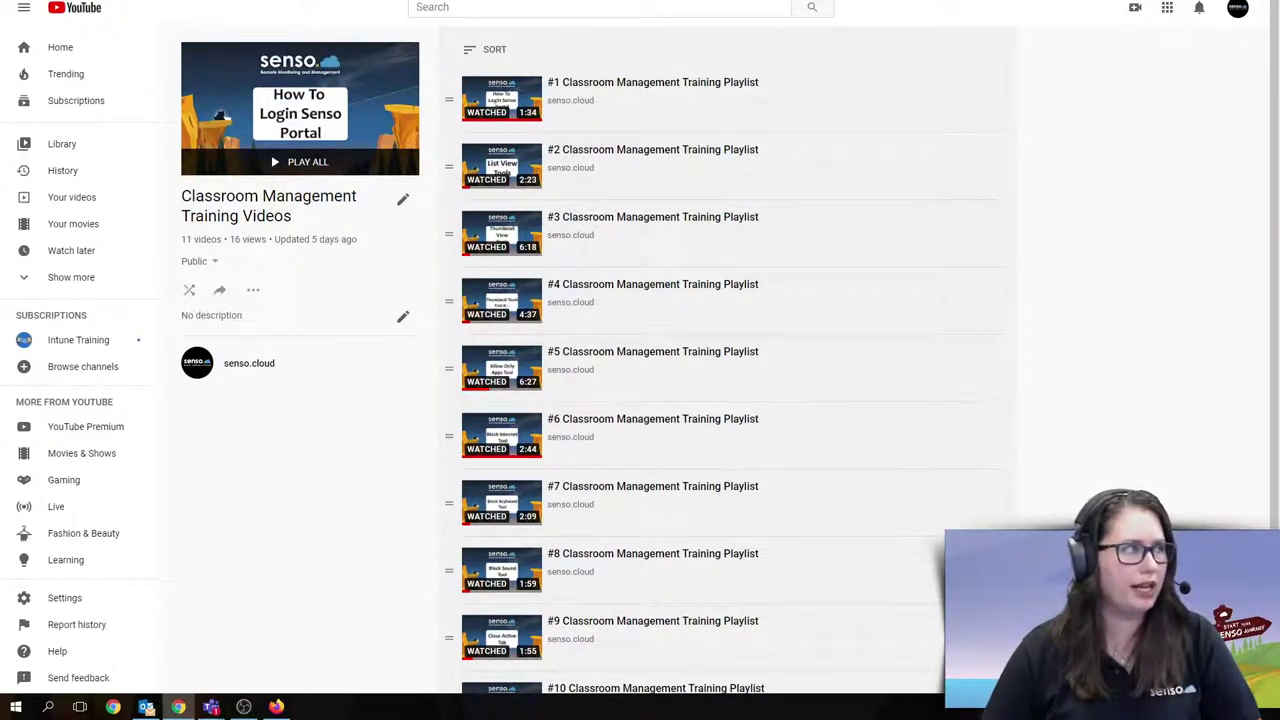
{"action": "key", "text": "alt+Left"}
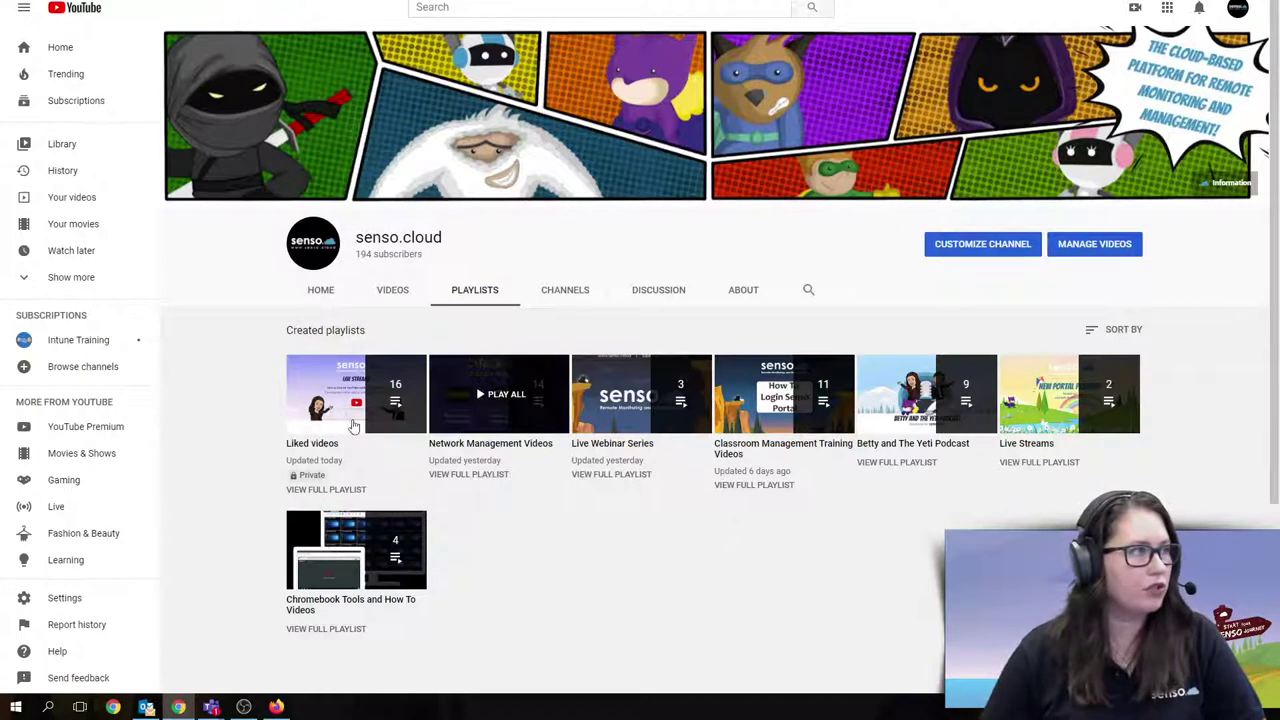
Switch to the Senso portal, pin the Broadcast module and unpin it again.
{"action": "key", "text": "ctrl+Tab"}
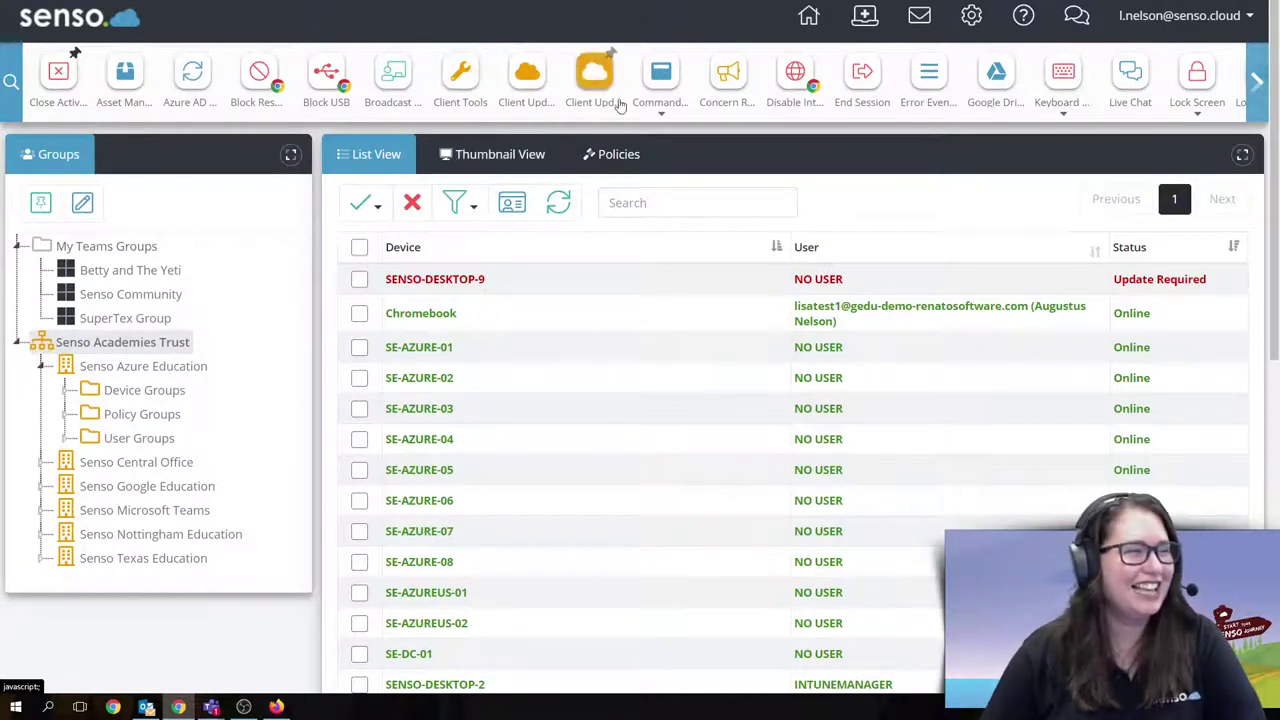
{"action": "left_click", "coordinate": [411, 54]}
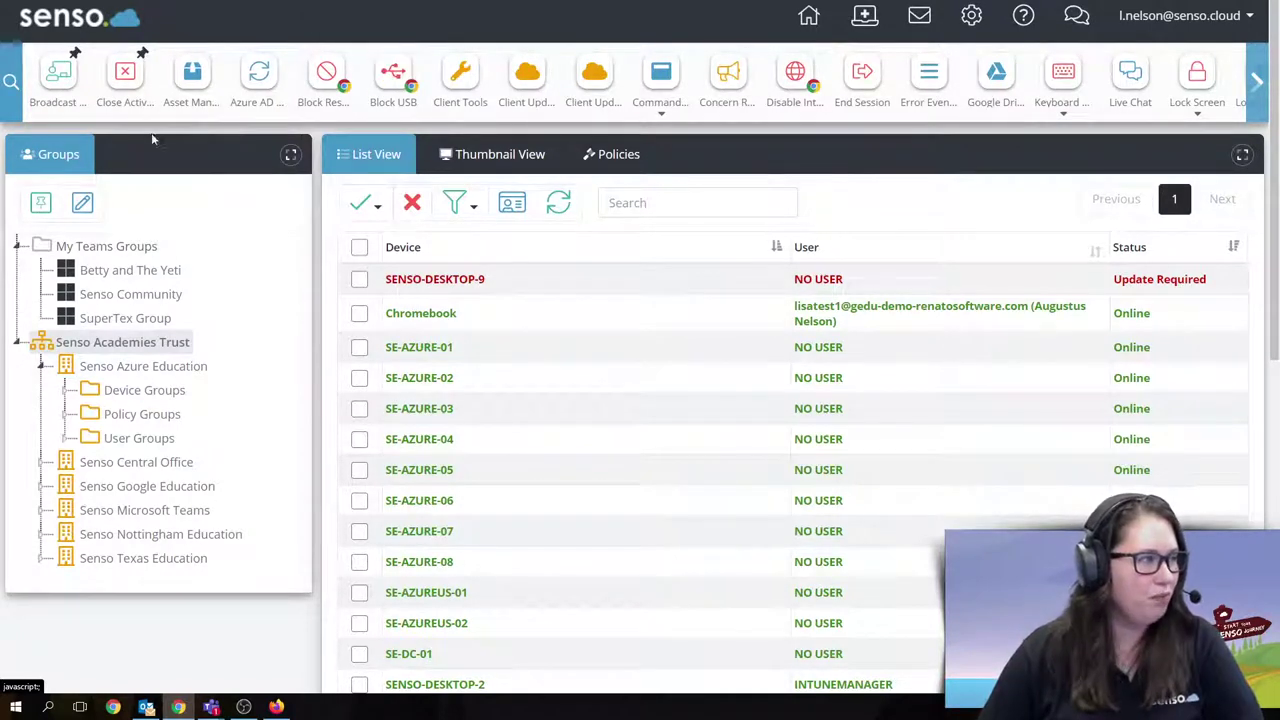
{"action": "left_click", "coordinate": [76, 53]}
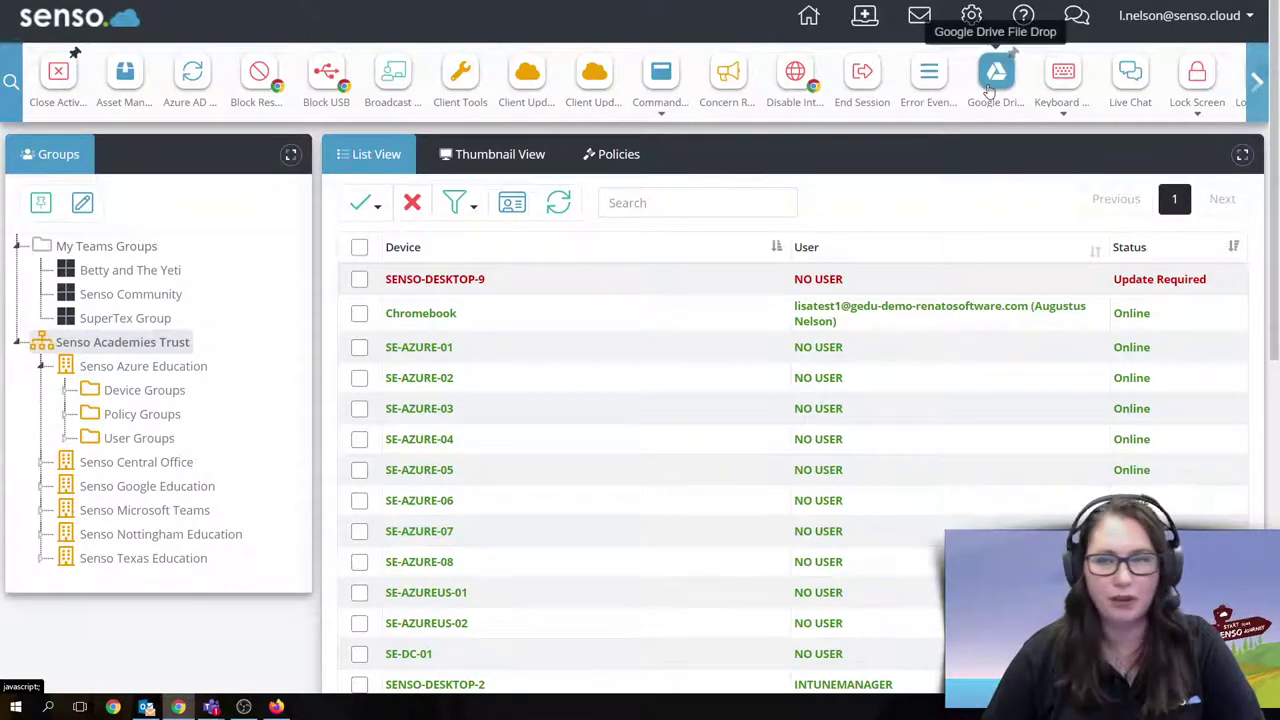
Search the portal modules for "cl", clear the search term and close the module search.
{"action": "left_click", "coordinate": [11, 82]}
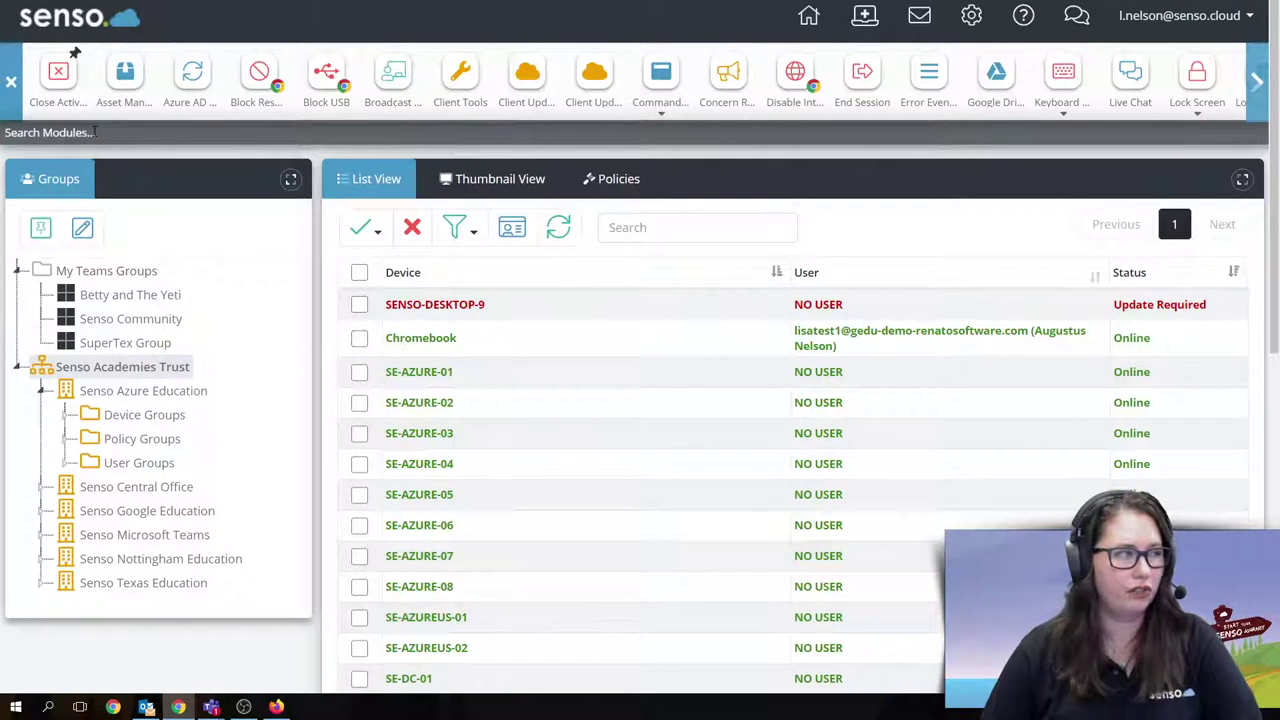
{"action": "type", "text": "c"}
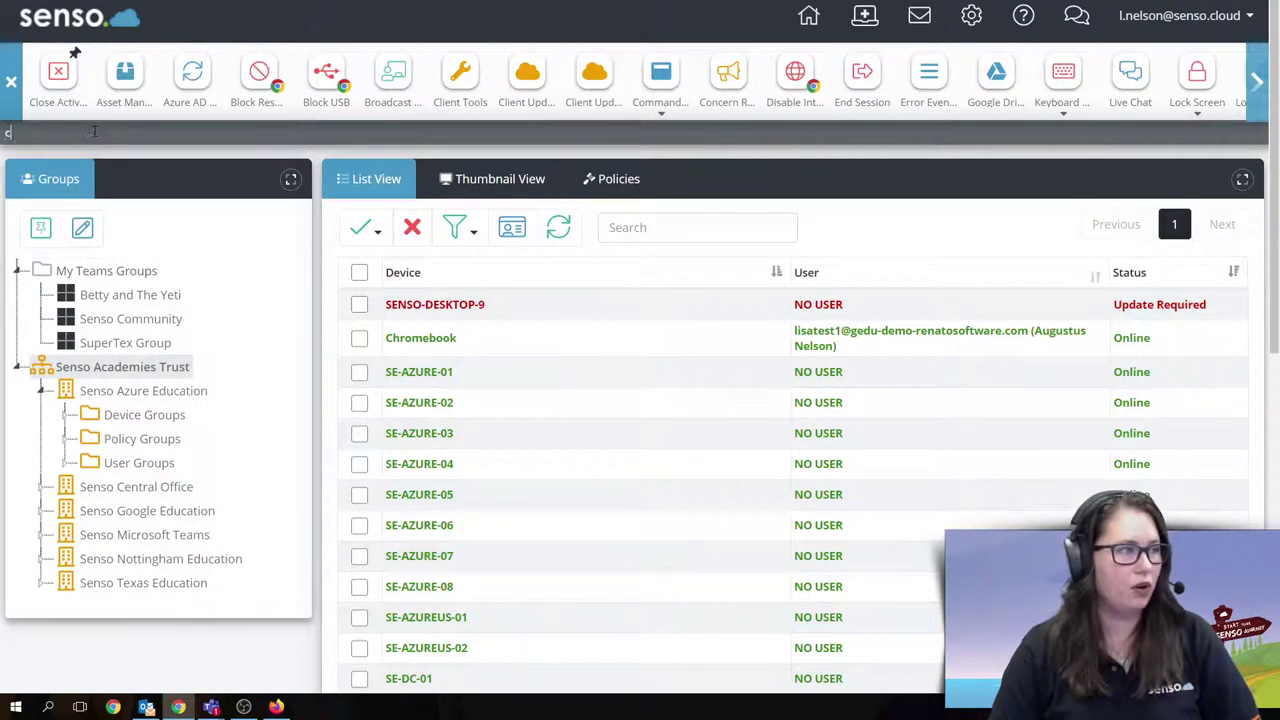
{"action": "type", "text": "l"}
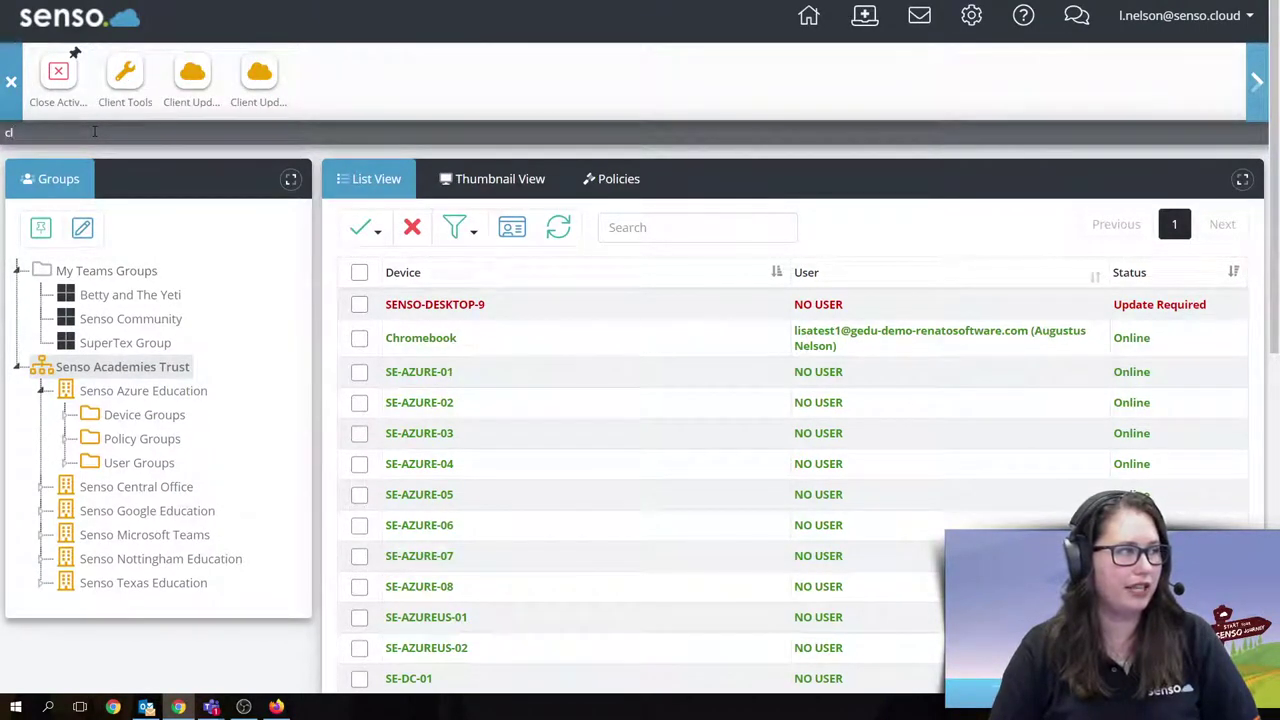
{"action": "key", "text": "BackSpace"}
{"action": "key", "text": "BackSpace"}
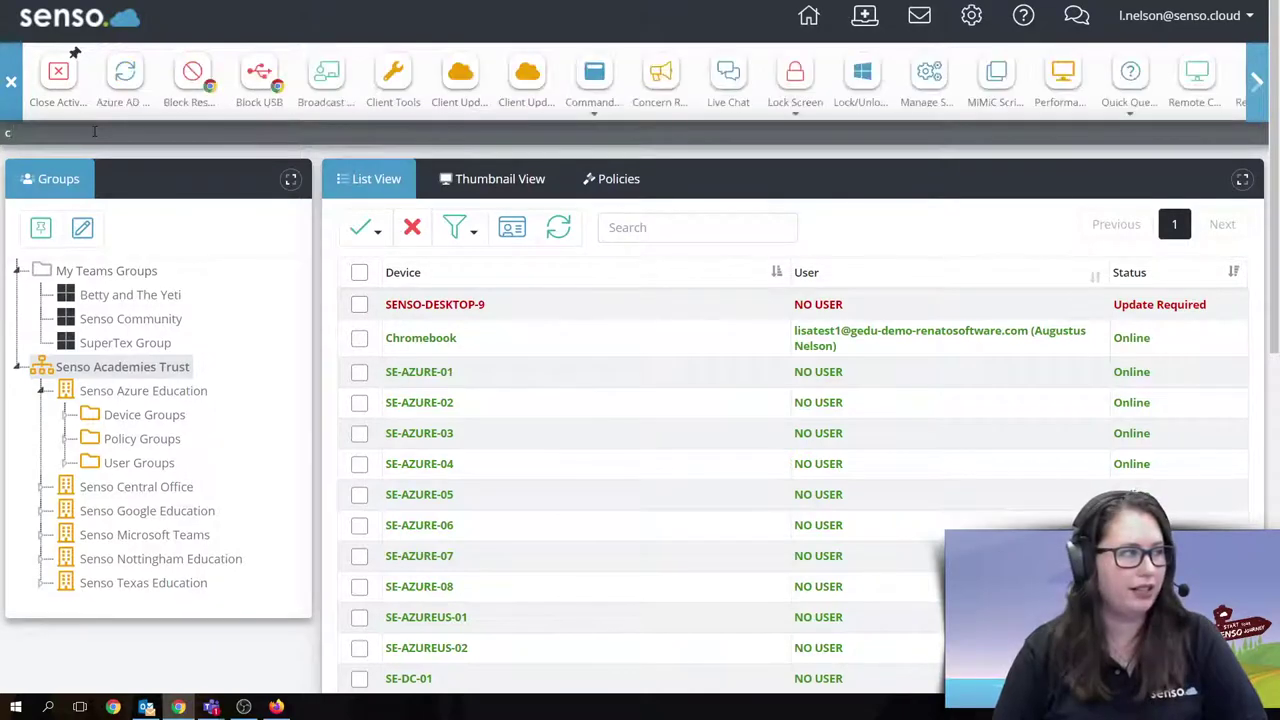
{"action": "left_click", "coordinate": [11, 84]}
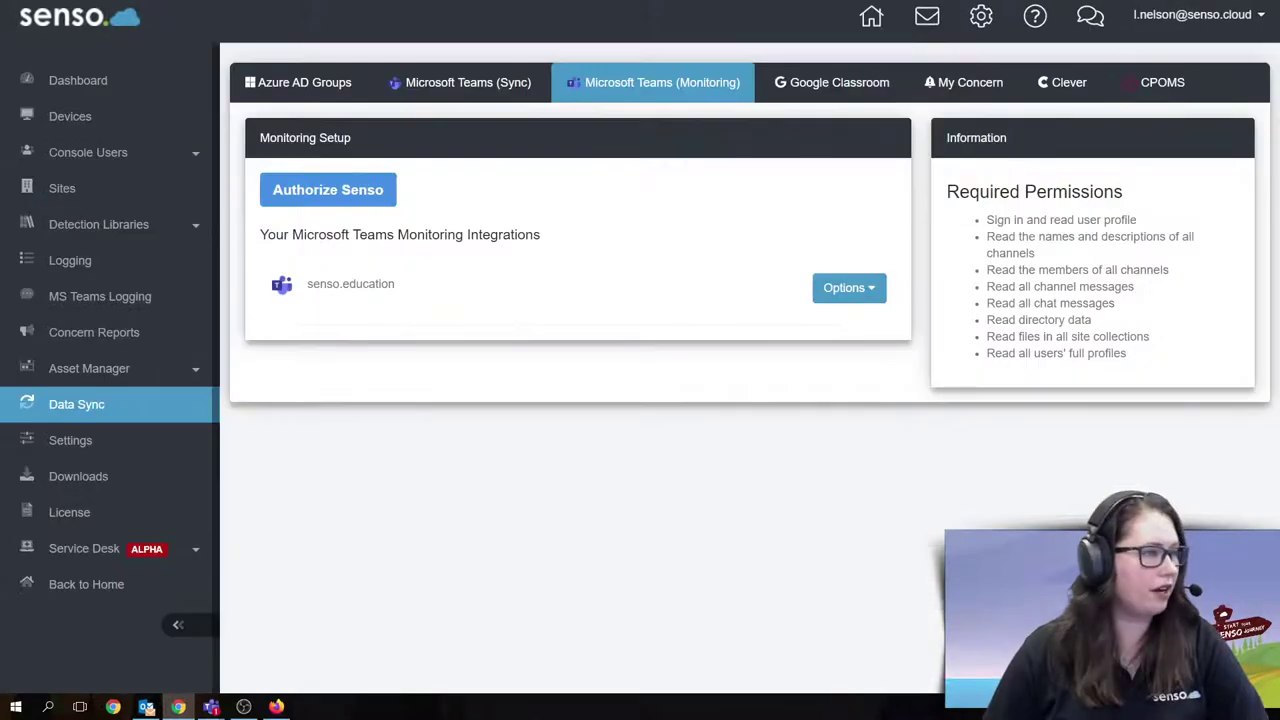
Open the Violation Logs in the Logging section and filter them by date to Yesterday.
{"action": "left_click", "coordinate": [114, 258]}
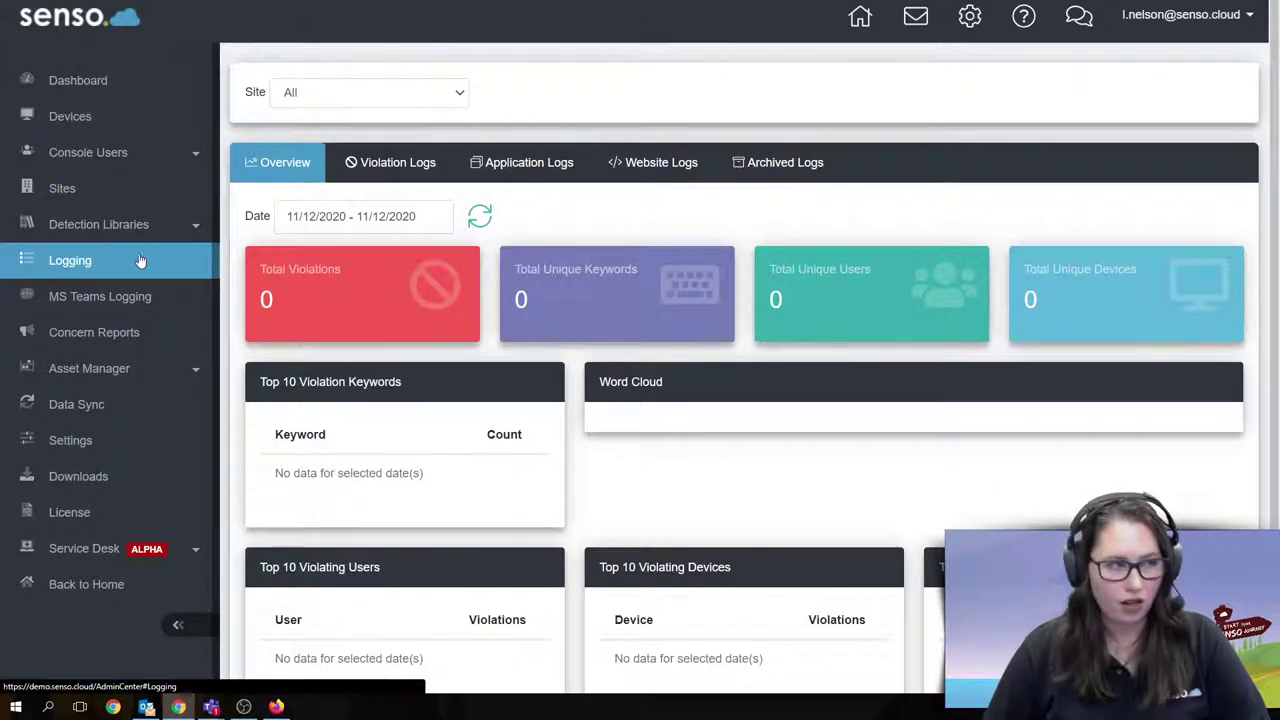
{"action": "left_click", "coordinate": [396, 164]}
{"action": "left_click", "coordinate": [456, 318]}
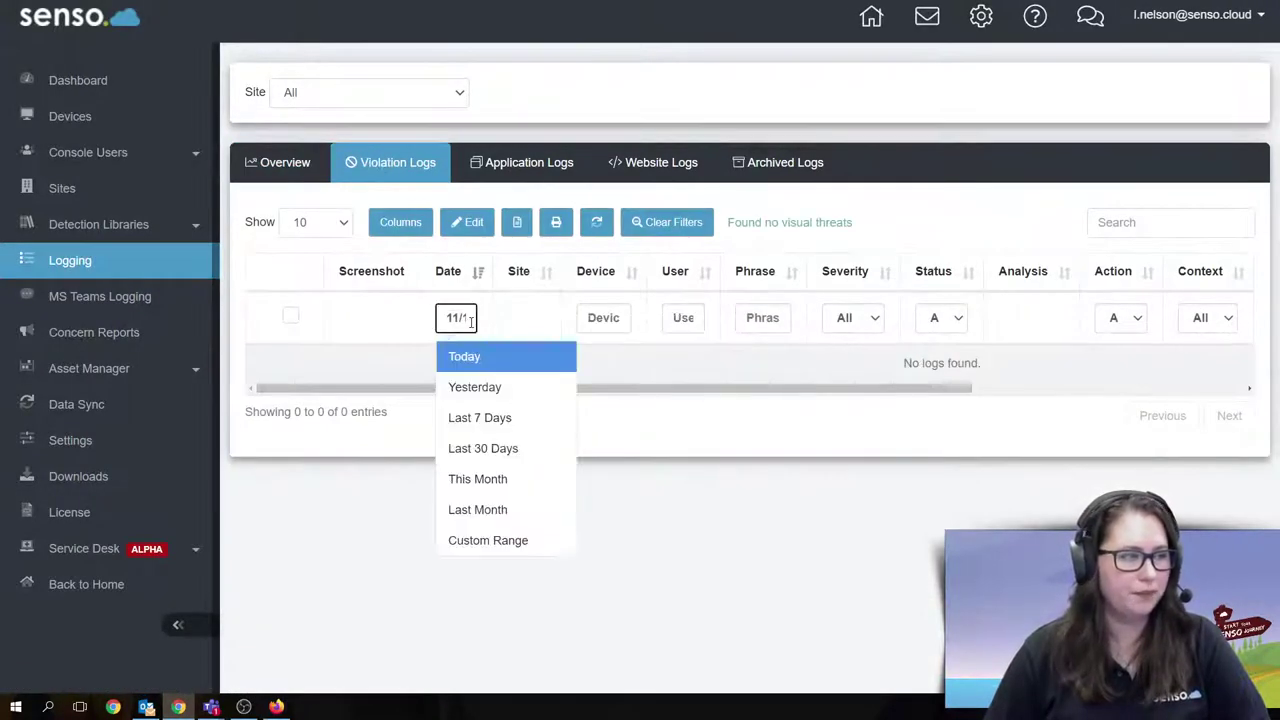
{"action": "left_click", "coordinate": [481, 389]}
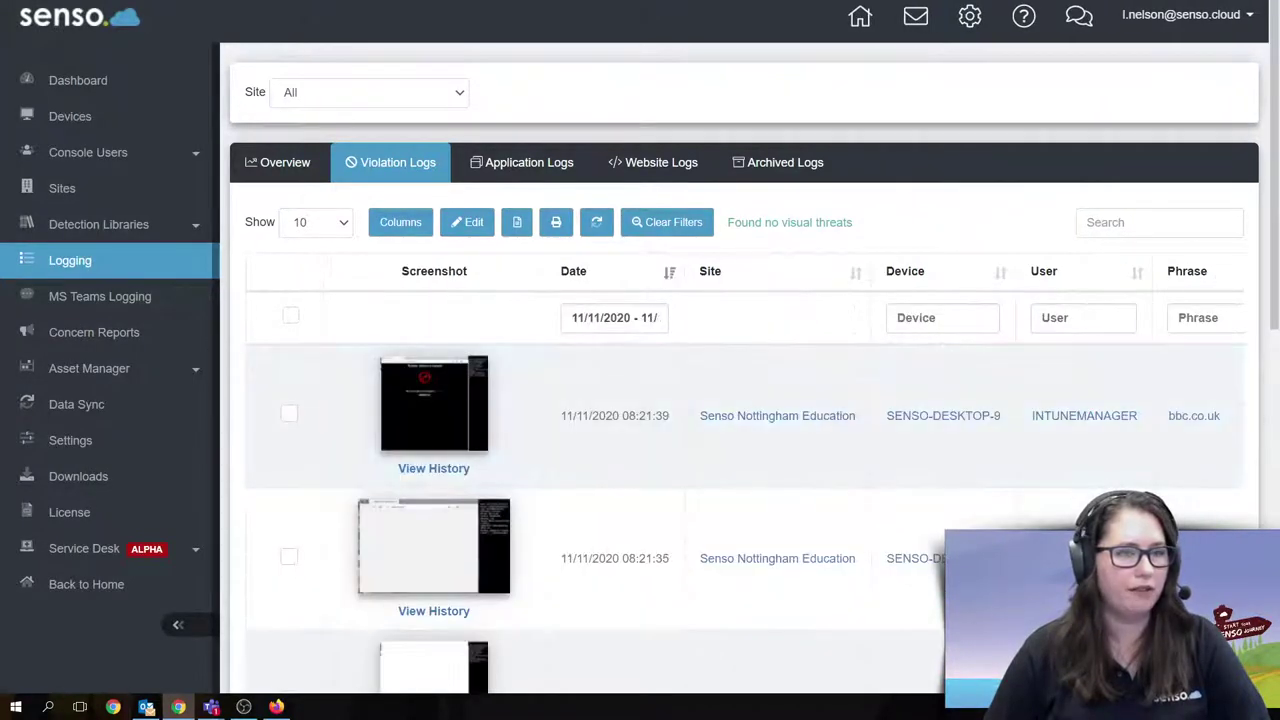
Examine the remaining violation log columns, then view and close the term definition for the "trolling" entry.
{"action": "scroll", "coordinate": [803, 634], "scroll_direction": "down", "scroll_amount": 8}
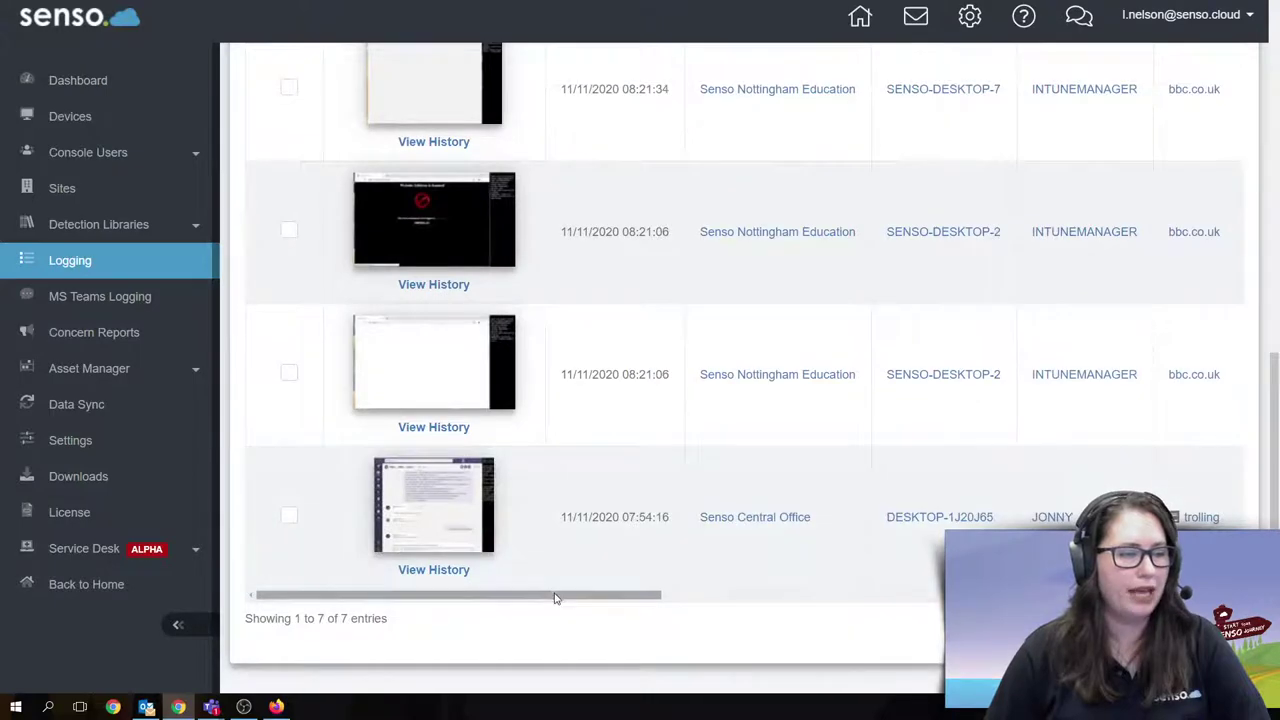
{"action": "triple_click", "coordinate": [717, 622]}
{"action": "left_click", "coordinate": [740, 596]}
{"action": "left_click", "coordinate": [692, 614]}
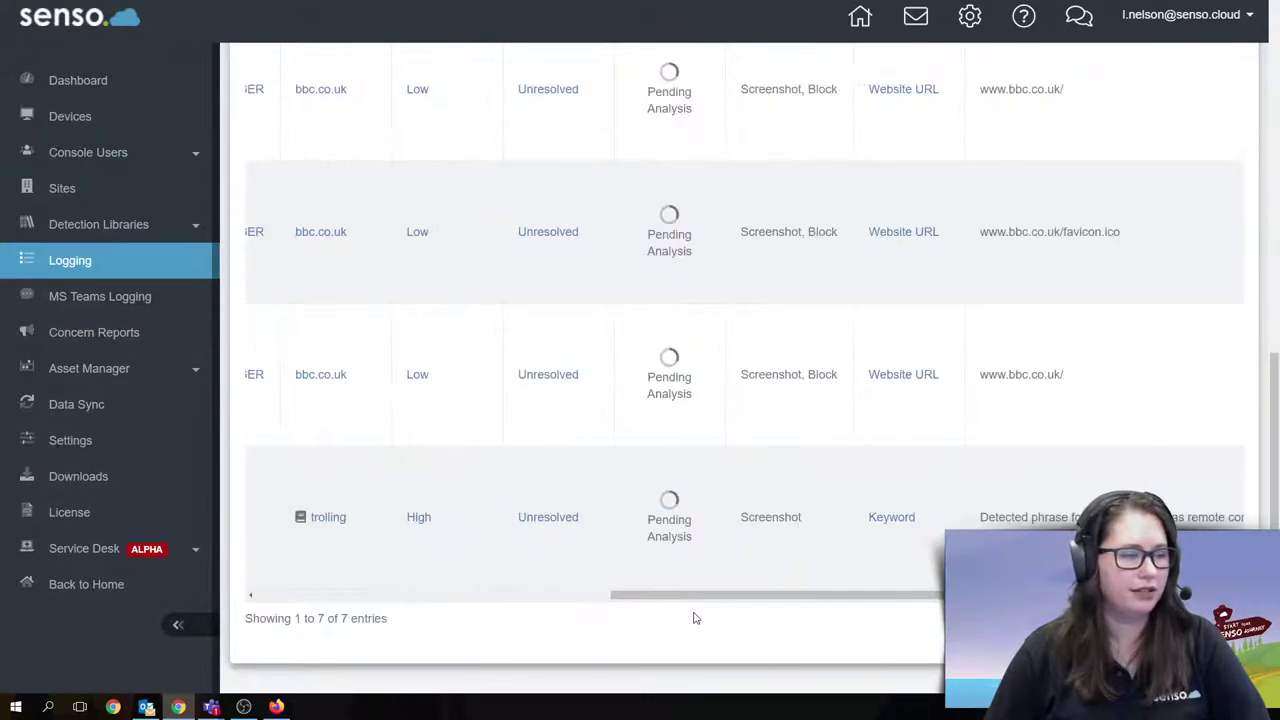
{"action": "left_click_drag", "start_coordinate": [690, 594], "coordinate": [603, 606]}
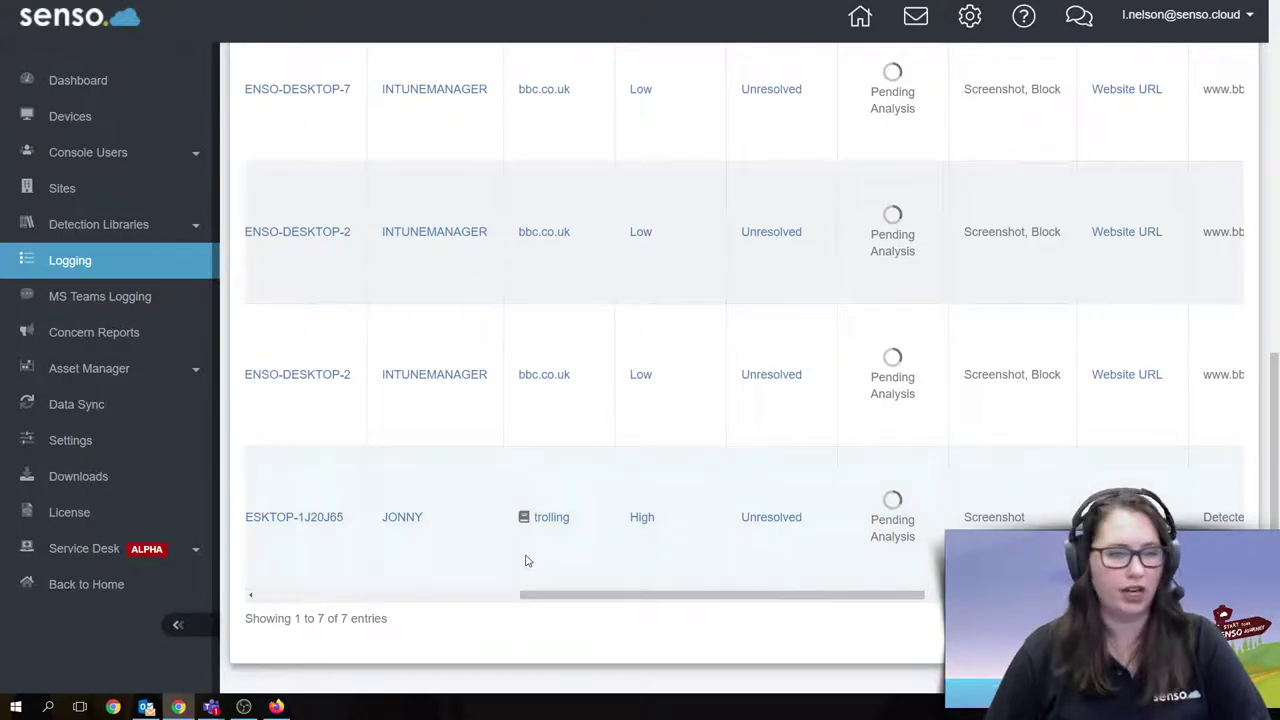
{"action": "left_click", "coordinate": [523, 518]}
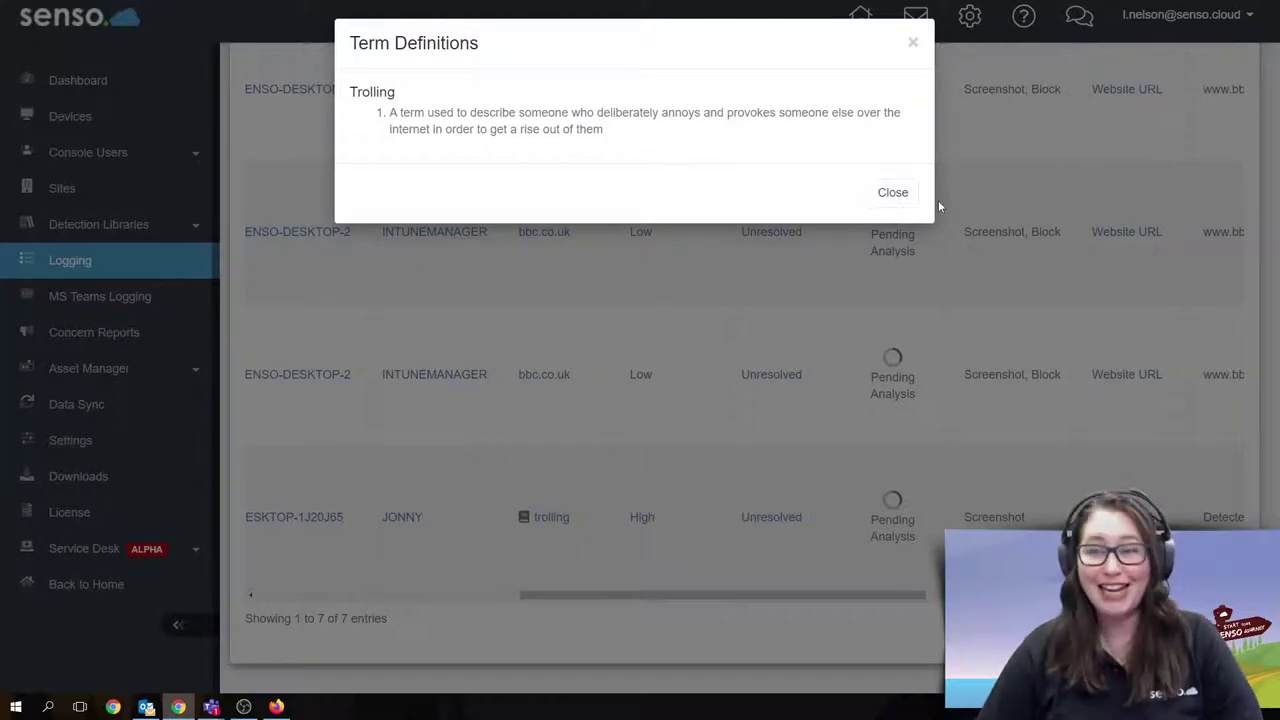
{"action": "left_click", "coordinate": [893, 193]}
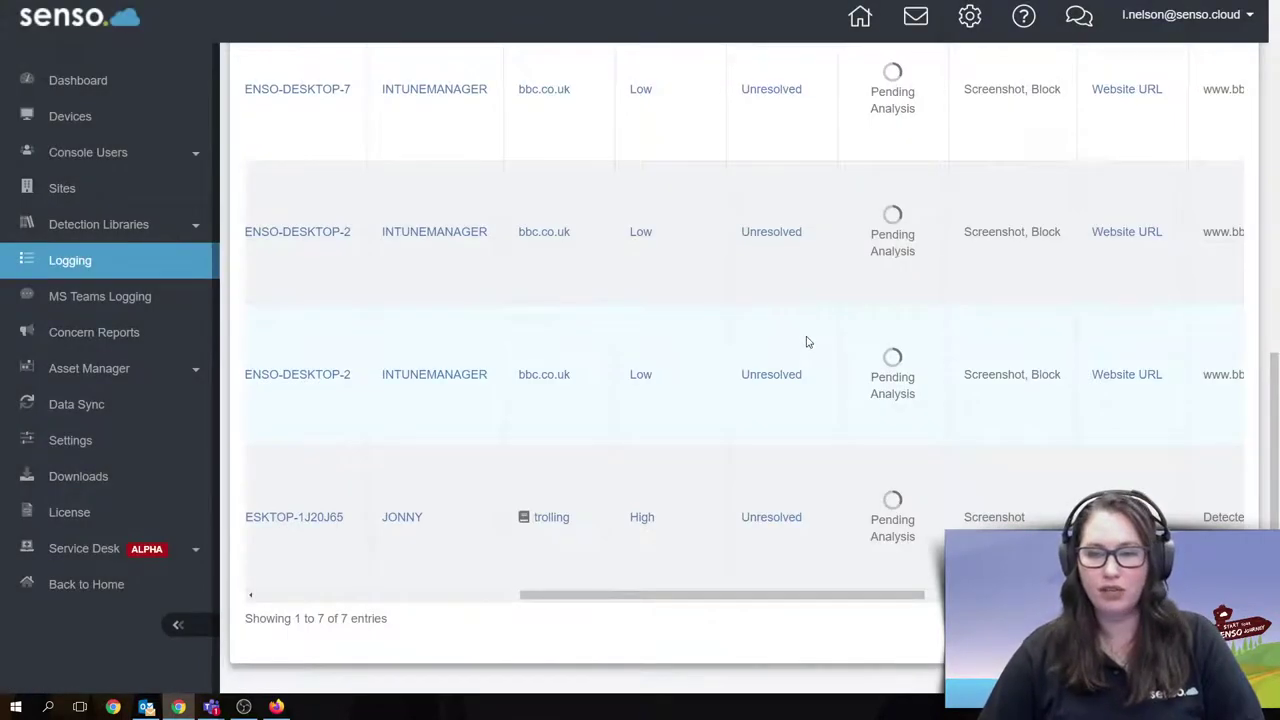
Open the MS Teams Logging records and examine all their columns across to Library.
{"action": "left_click", "coordinate": [138, 299]}
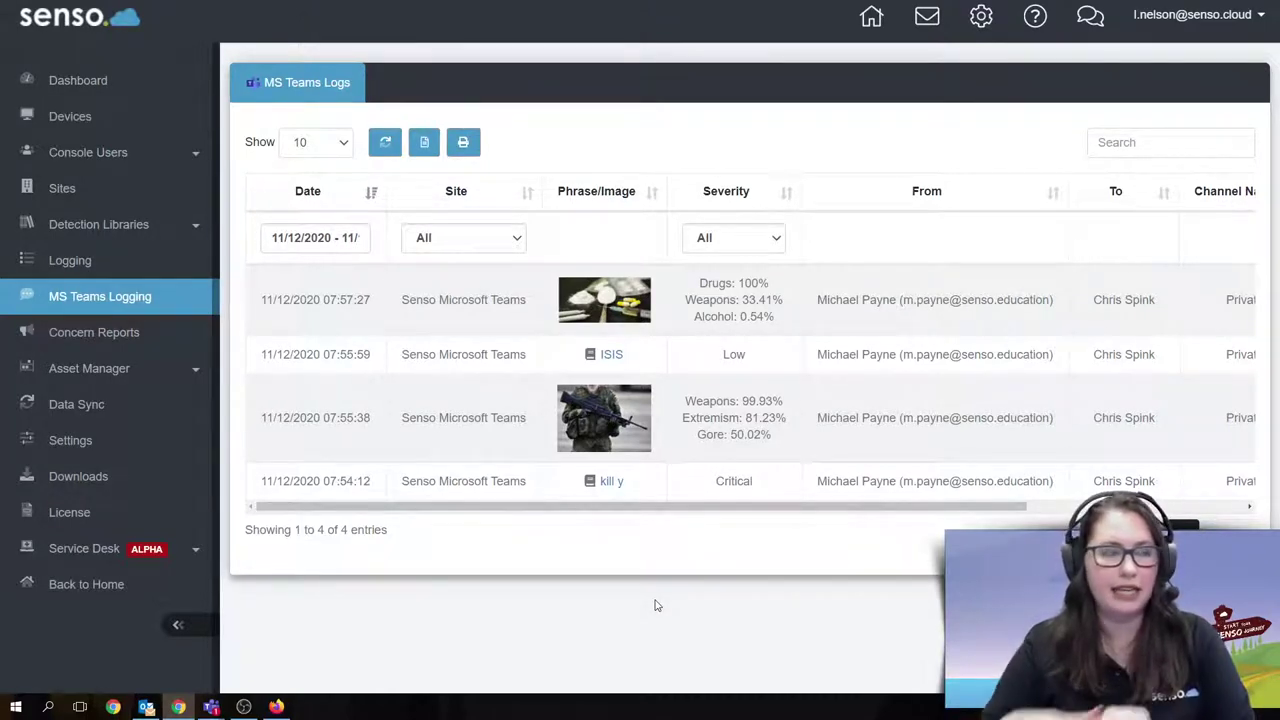
{"action": "left_click_drag", "start_coordinate": [748, 512], "coordinate": [1022, 507]}
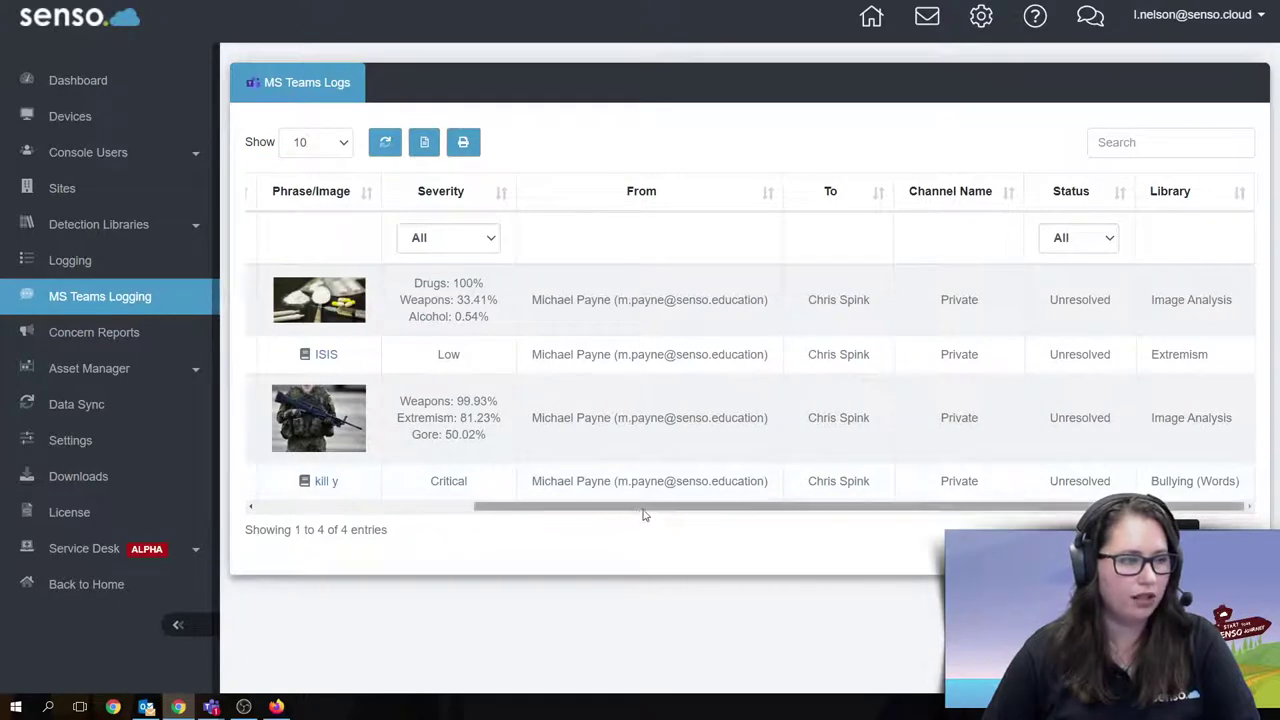
{"action": "left_click_drag", "start_coordinate": [980, 520], "coordinate": [674, 531]}
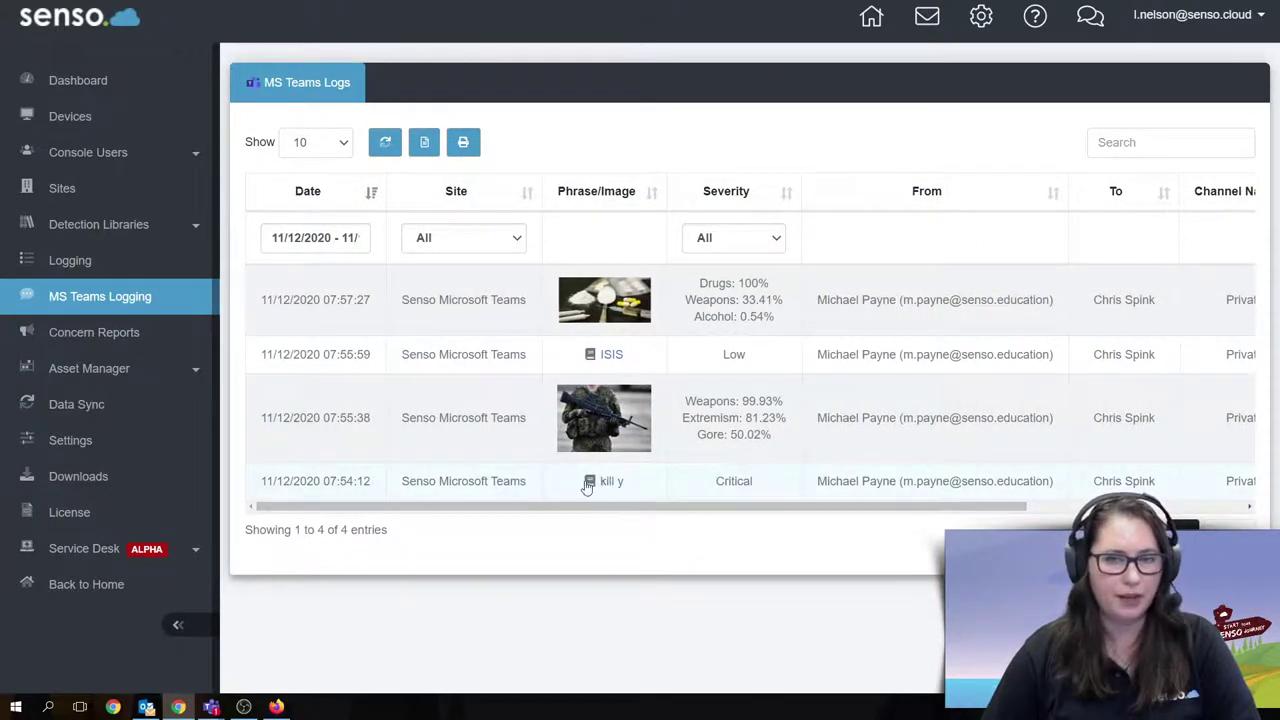
Open the critical "kill y" entry in the Log Manager, read its chat transcript and close it.
{"action": "left_click_drag", "start_coordinate": [757, 512], "coordinate": [914, 514]}
{"action": "left_click", "coordinate": [808, 490]}
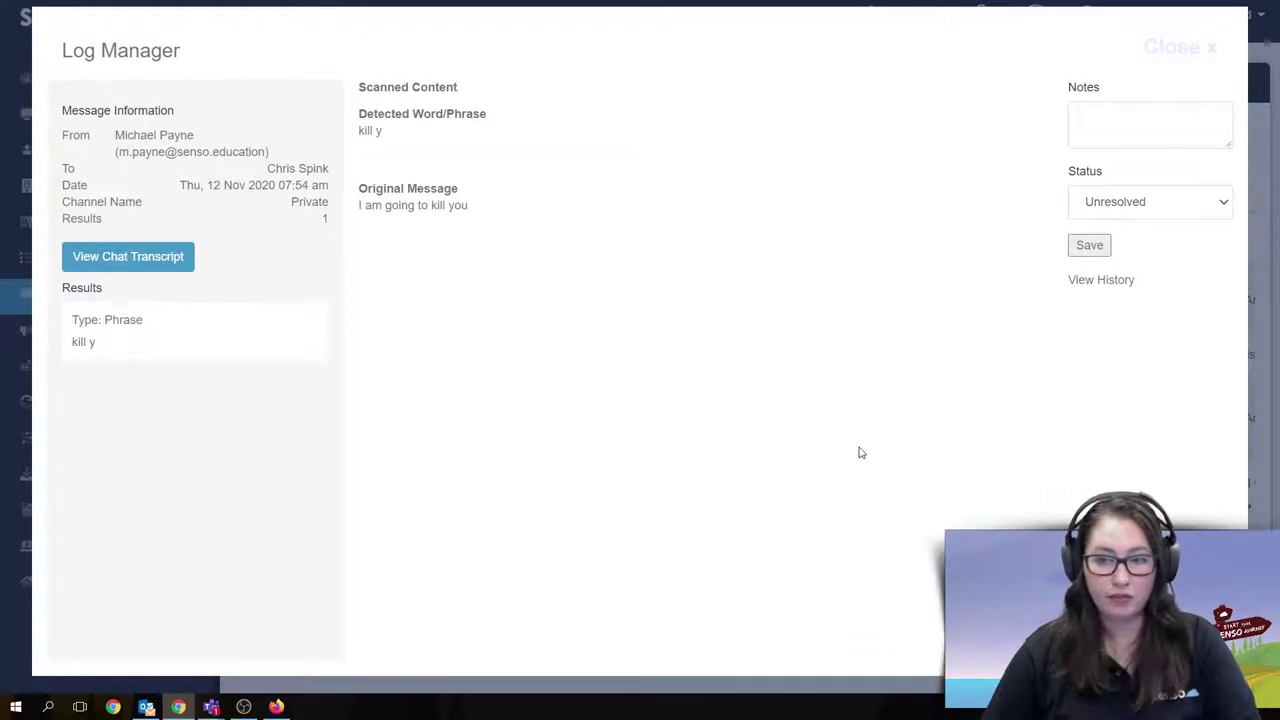
{"action": "left_click", "coordinate": [1109, 144]}
{"action": "left_click", "coordinate": [1010, 225]}
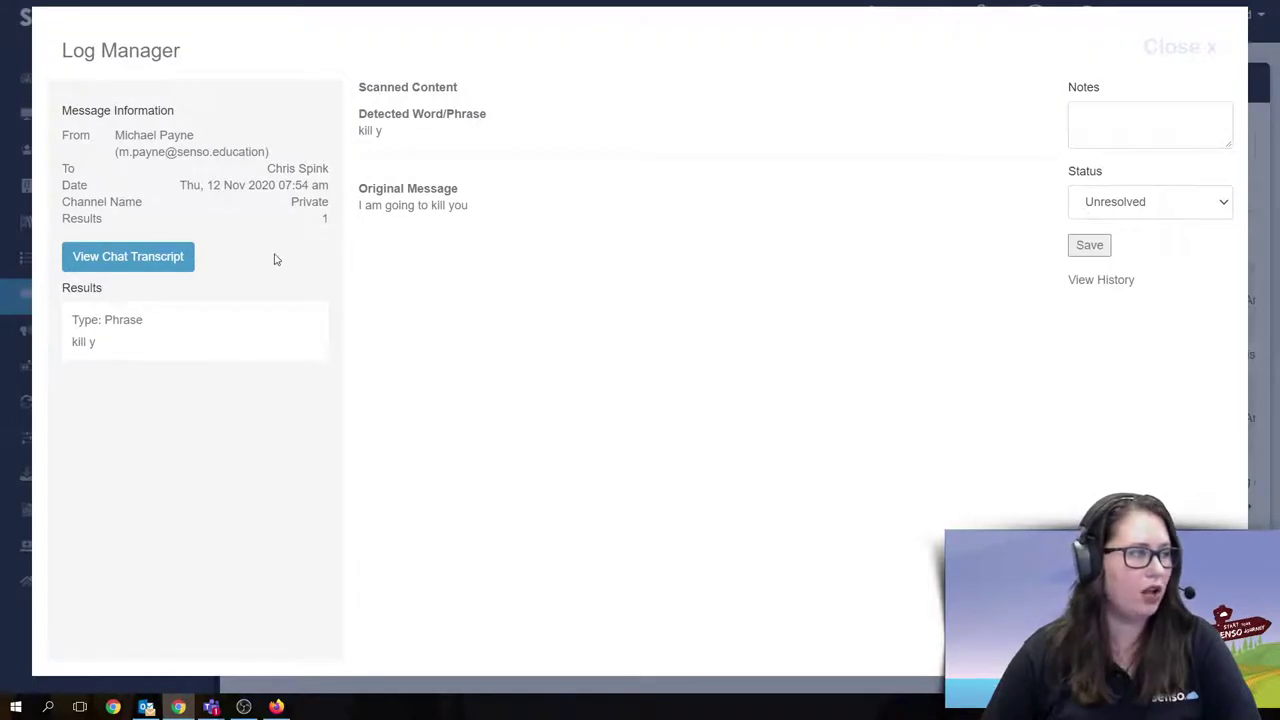
{"action": "left_click", "coordinate": [137, 258]}
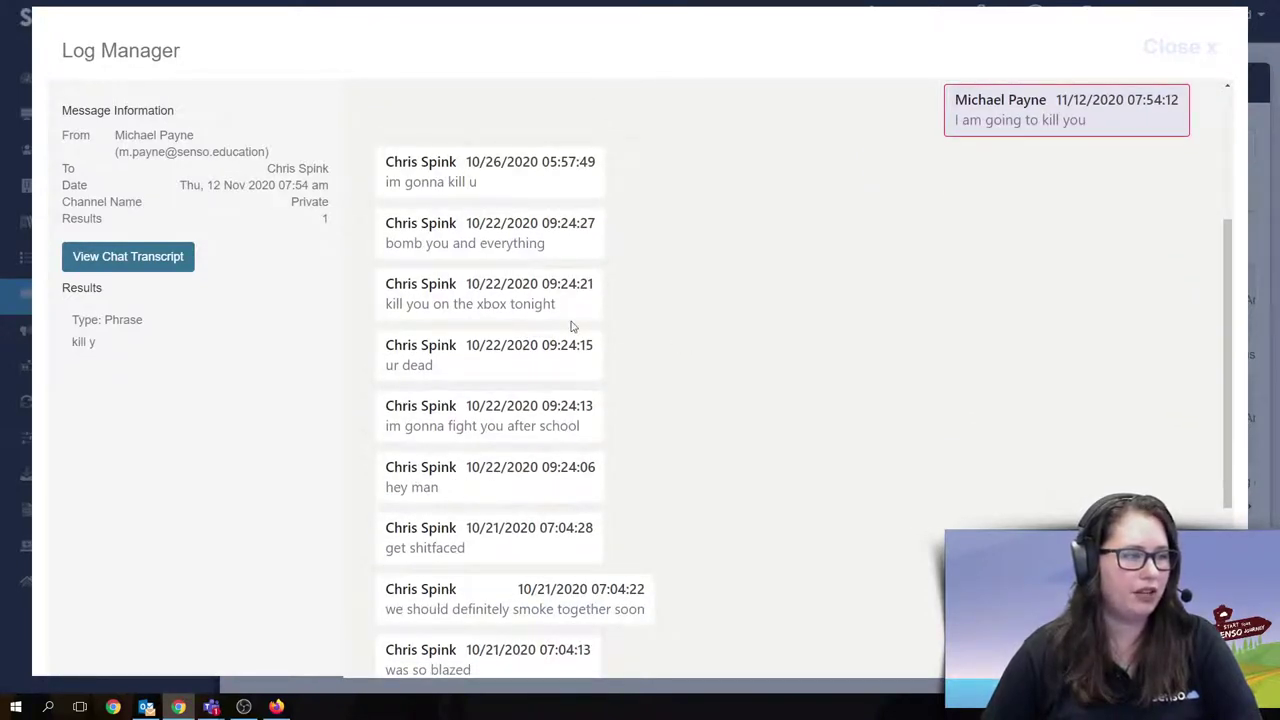
{"action": "scroll", "coordinate": [509, 443], "scroll_direction": "up", "scroll_amount": 3}
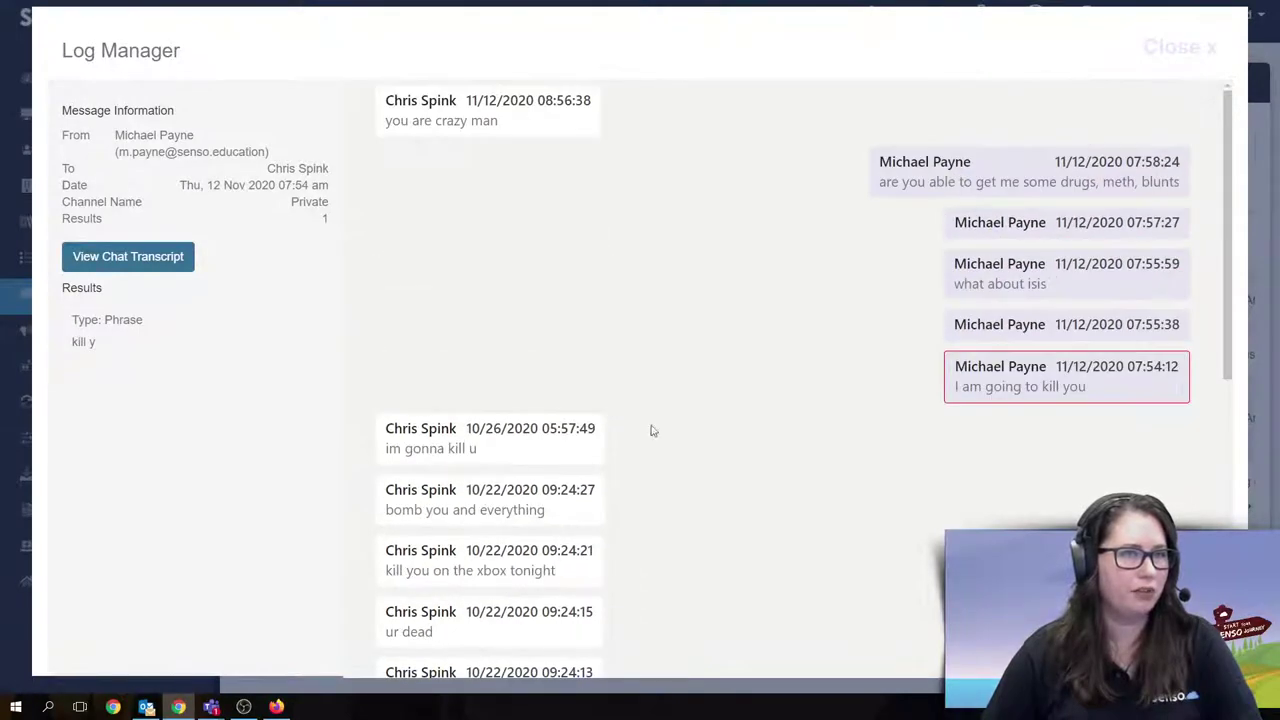
{"action": "left_click", "coordinate": [1178, 47]}
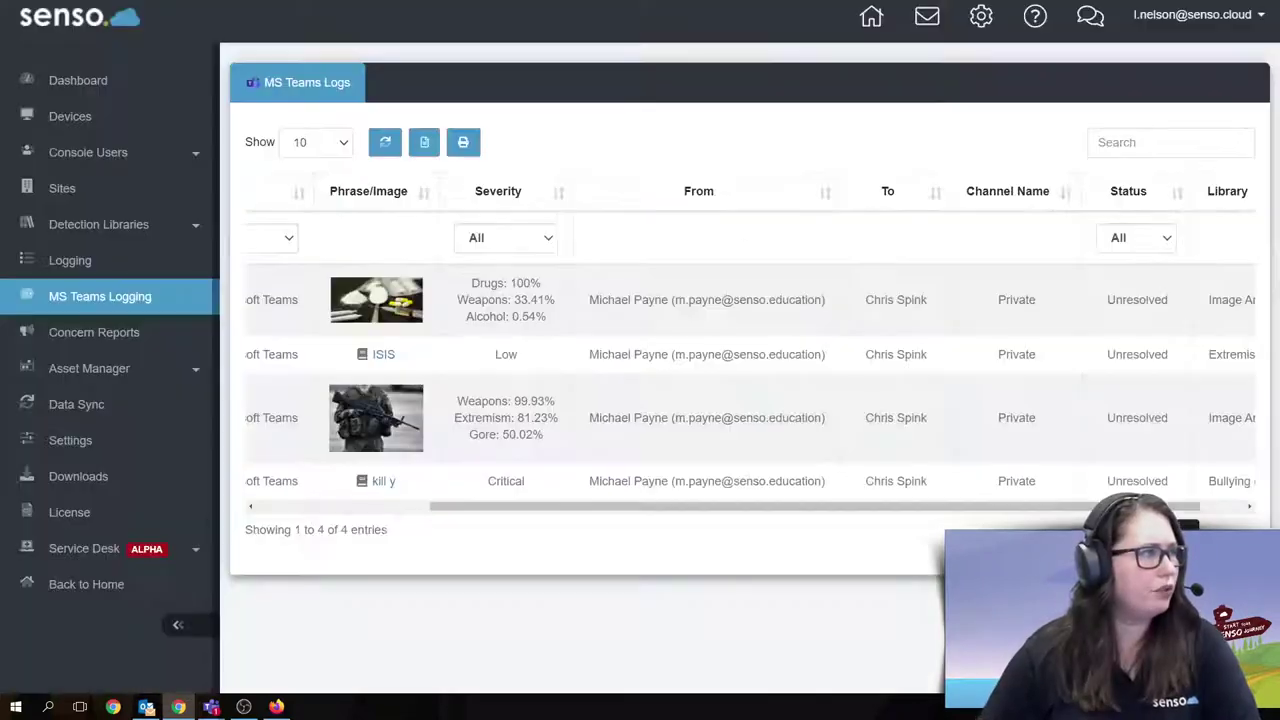
Review the Microsoft Teams sync and monitoring integration settings under Data Sync.
{"action": "left_click", "coordinate": [134, 403]}
{"action": "left_click", "coordinate": [468, 84]}
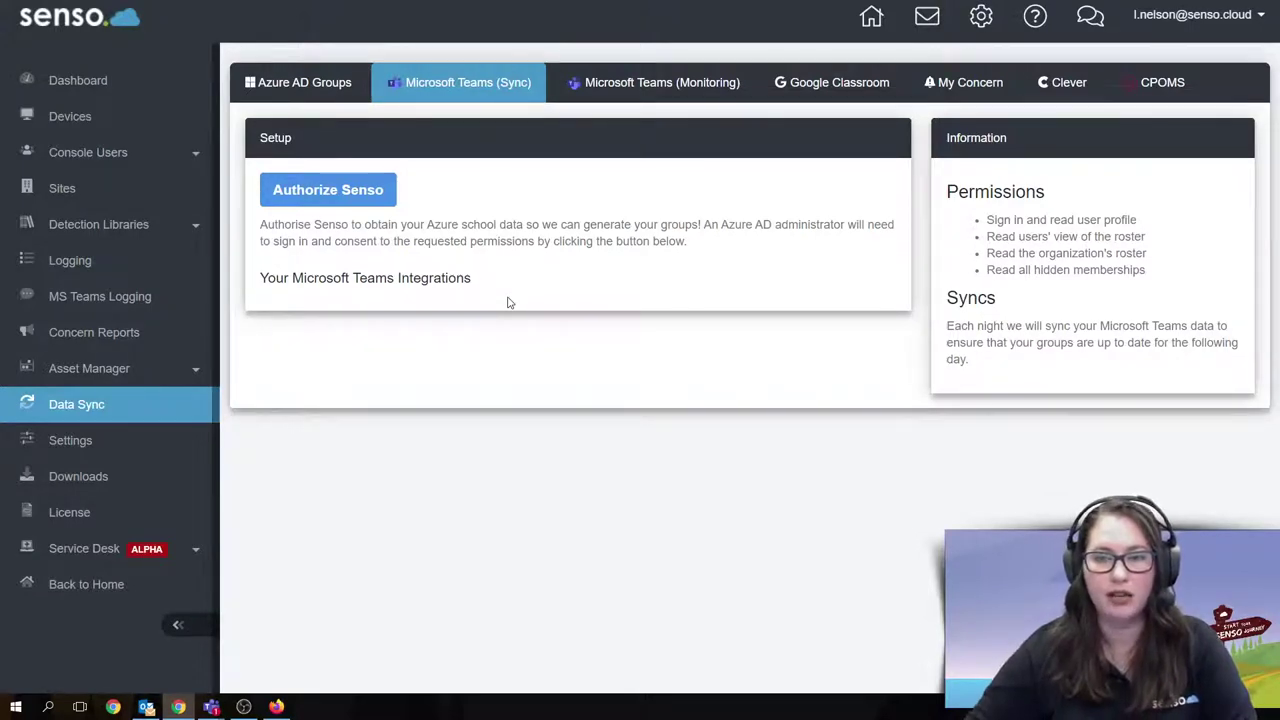
{"action": "left_click", "coordinate": [686, 95]}
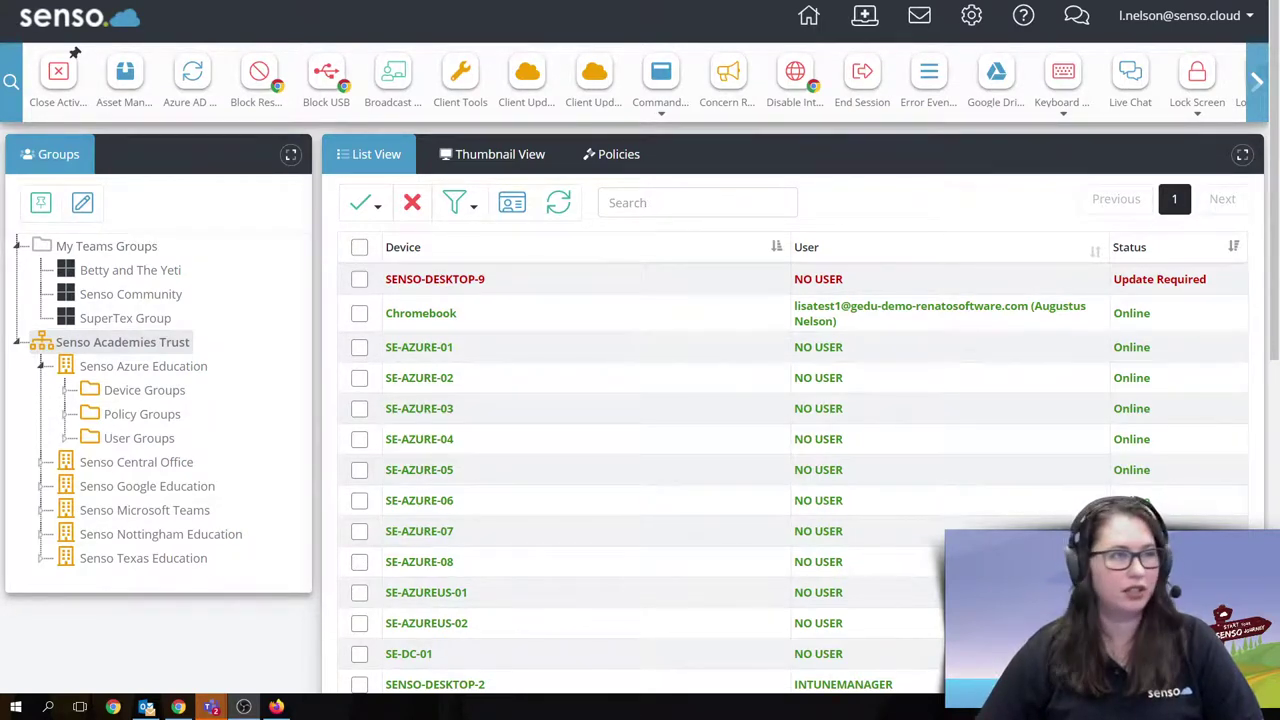
Switch to the Firefox window and return from the release notes to the support knowledge base's home page.
{"action": "left_click", "coordinate": [178, 706]}
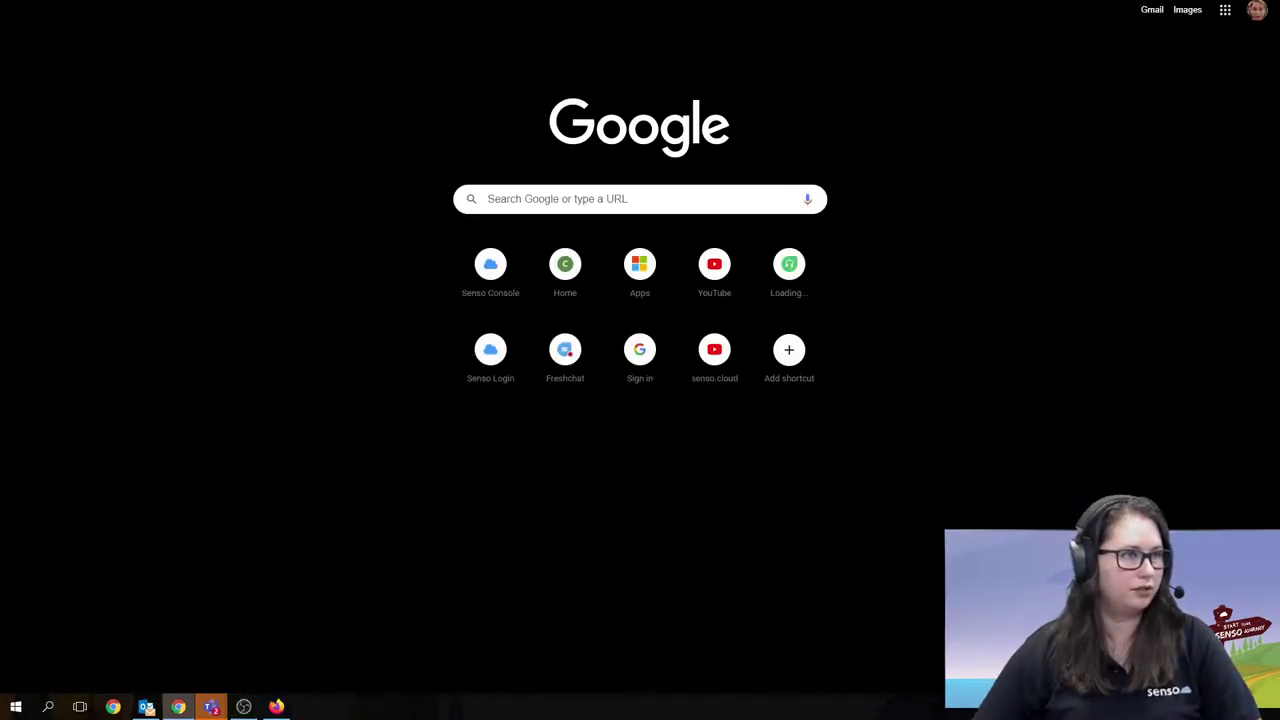
{"action": "left_click", "coordinate": [276, 706]}
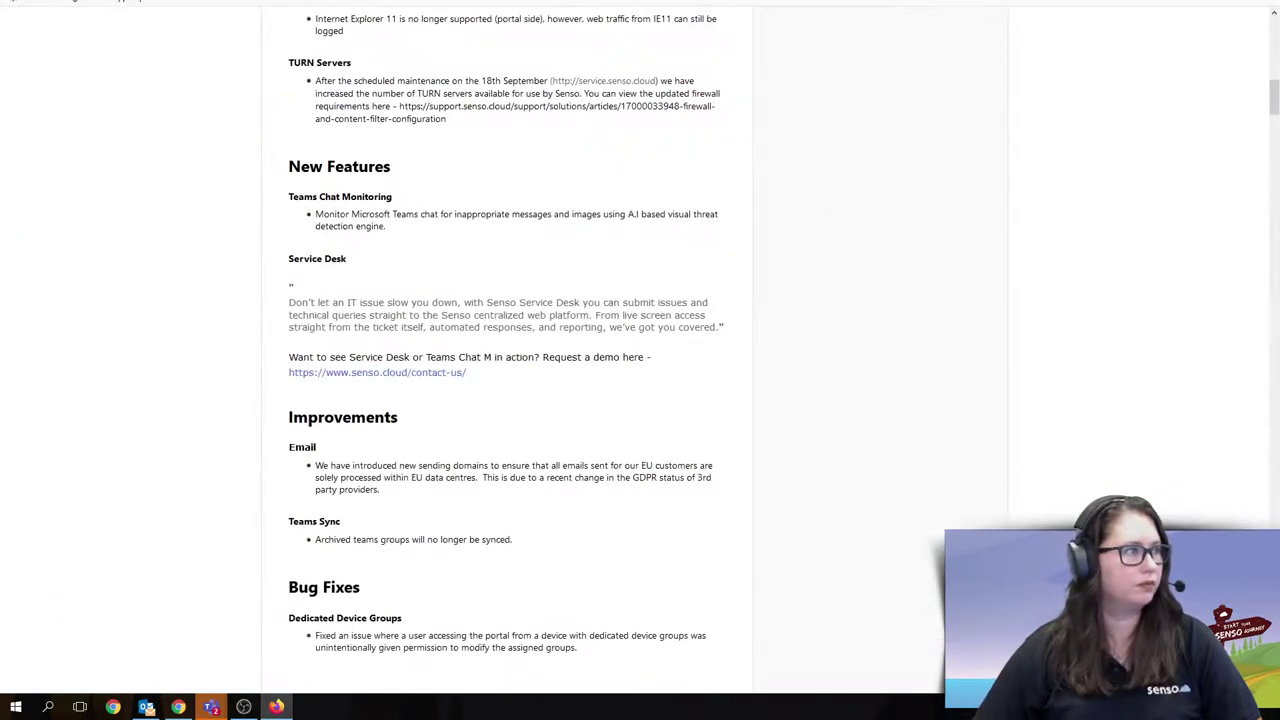
{"action": "key", "text": "alt+Left"}
{"action": "key", "text": "alt+Left"}
Search the support knowledge base for "active directory" and check the suggested articles.
{"action": "left_click", "coordinate": [338, 158]}
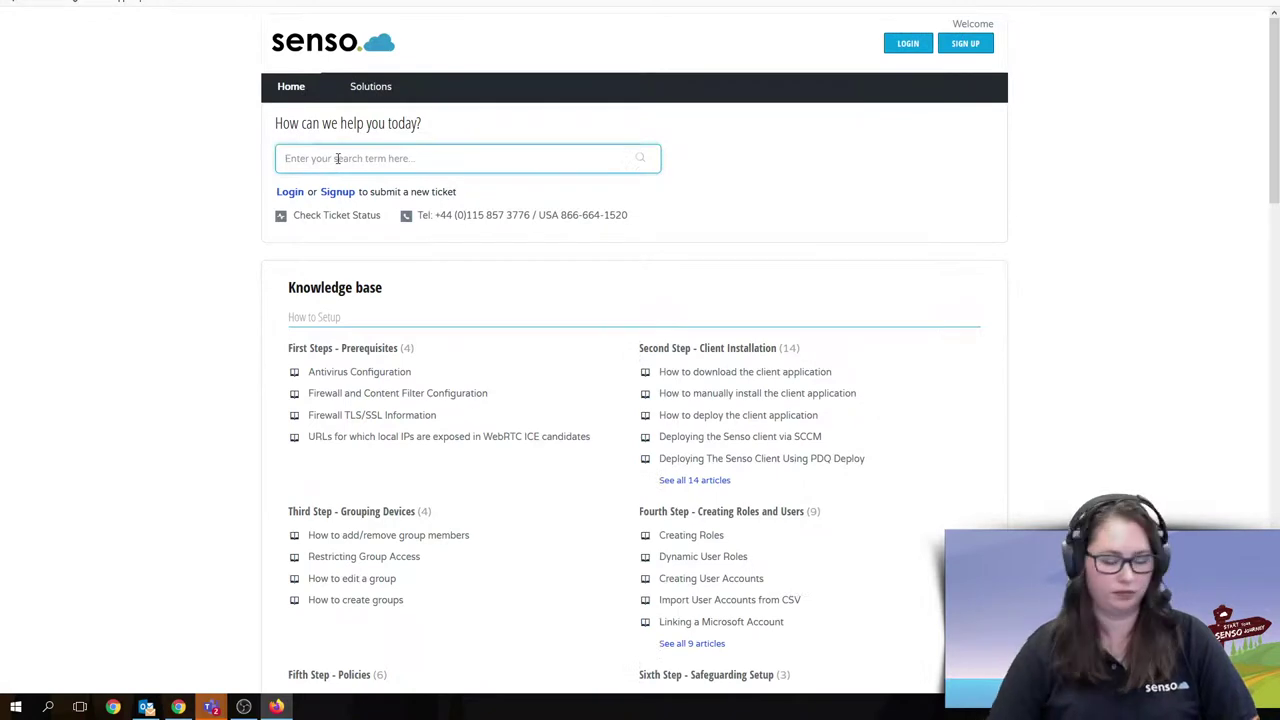
{"action": "type", "text": "active"}
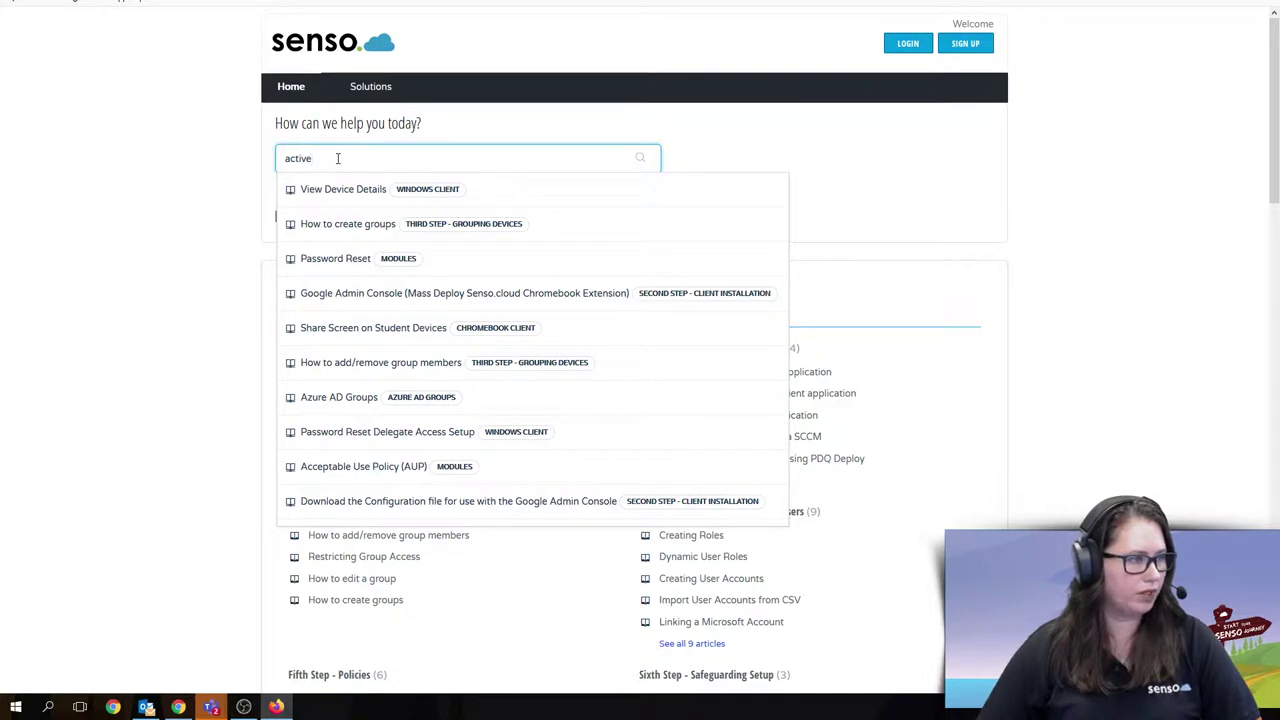
{"action": "type", "text": "dire"}
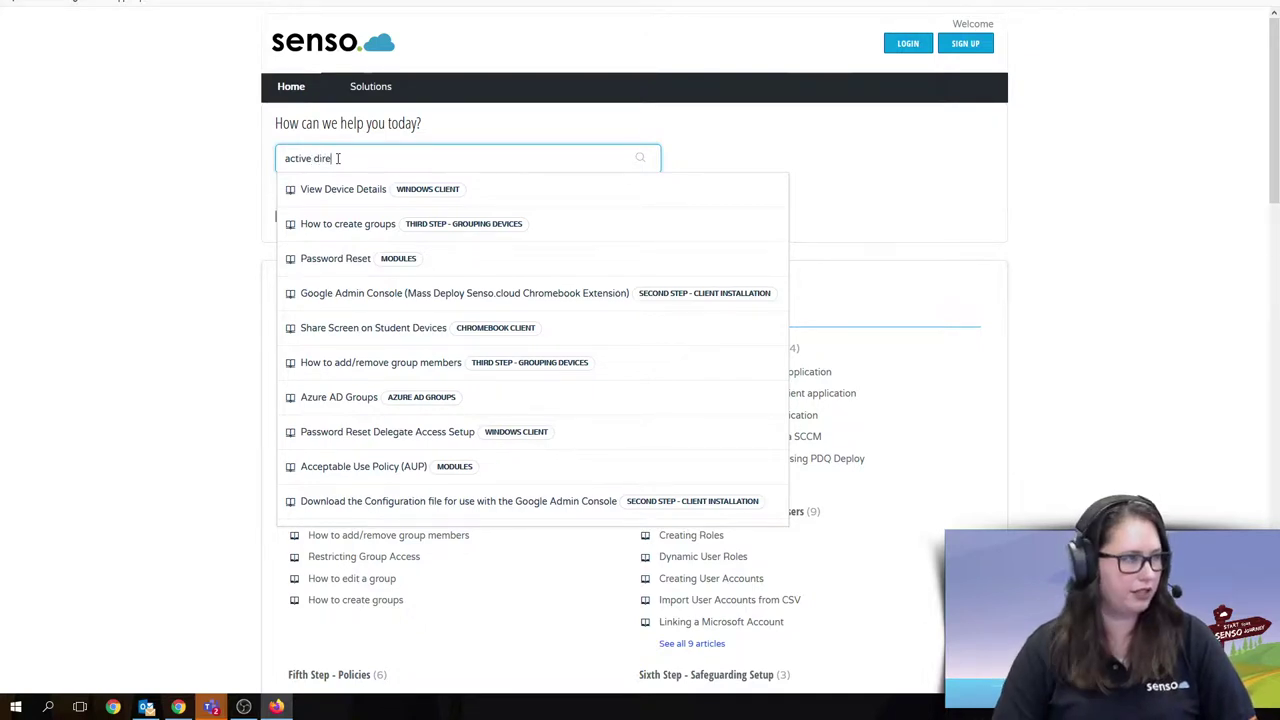
{"action": "type", "text": "ctory"}
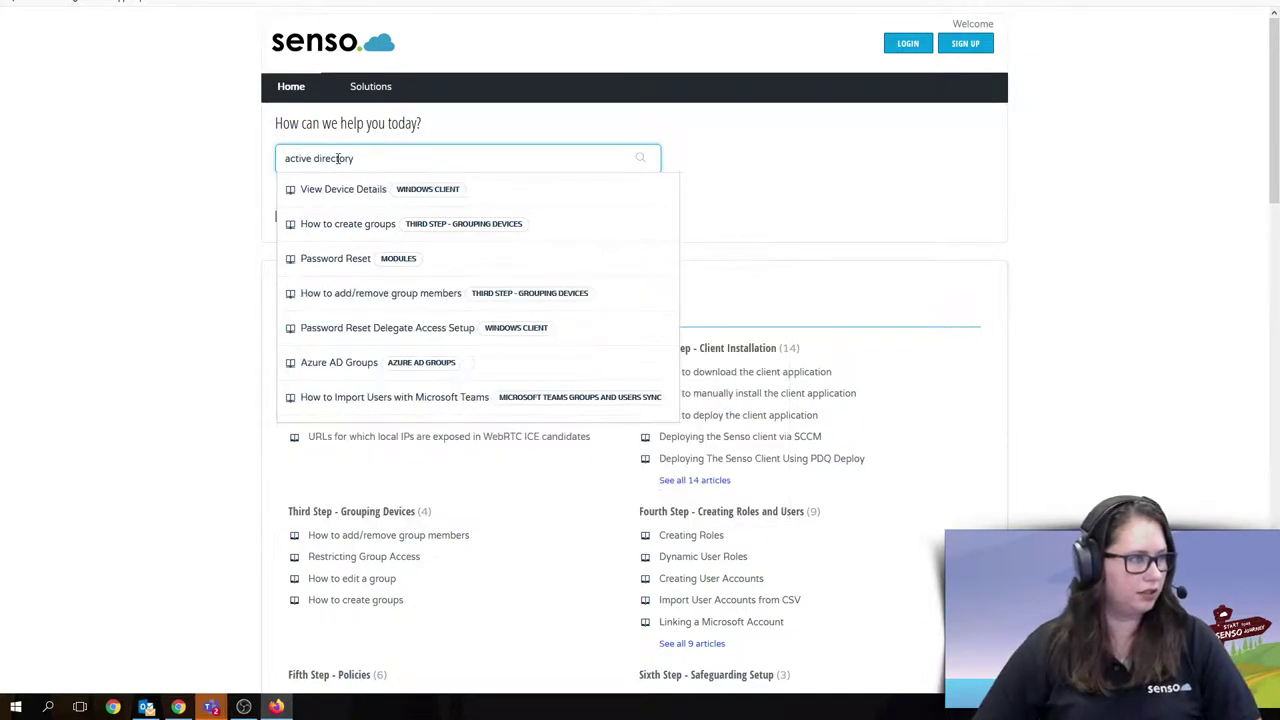
{"action": "left_click", "coordinate": [189, 266]}
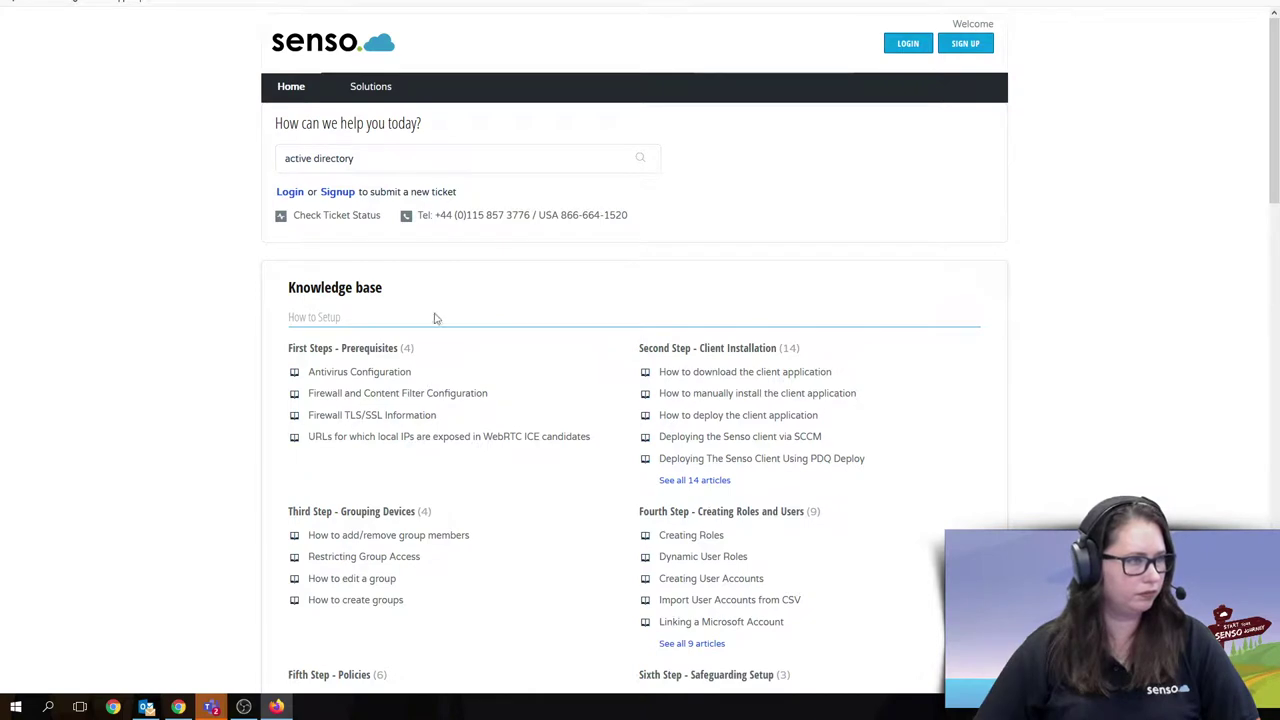
{"action": "left_click", "coordinate": [409, 161]}
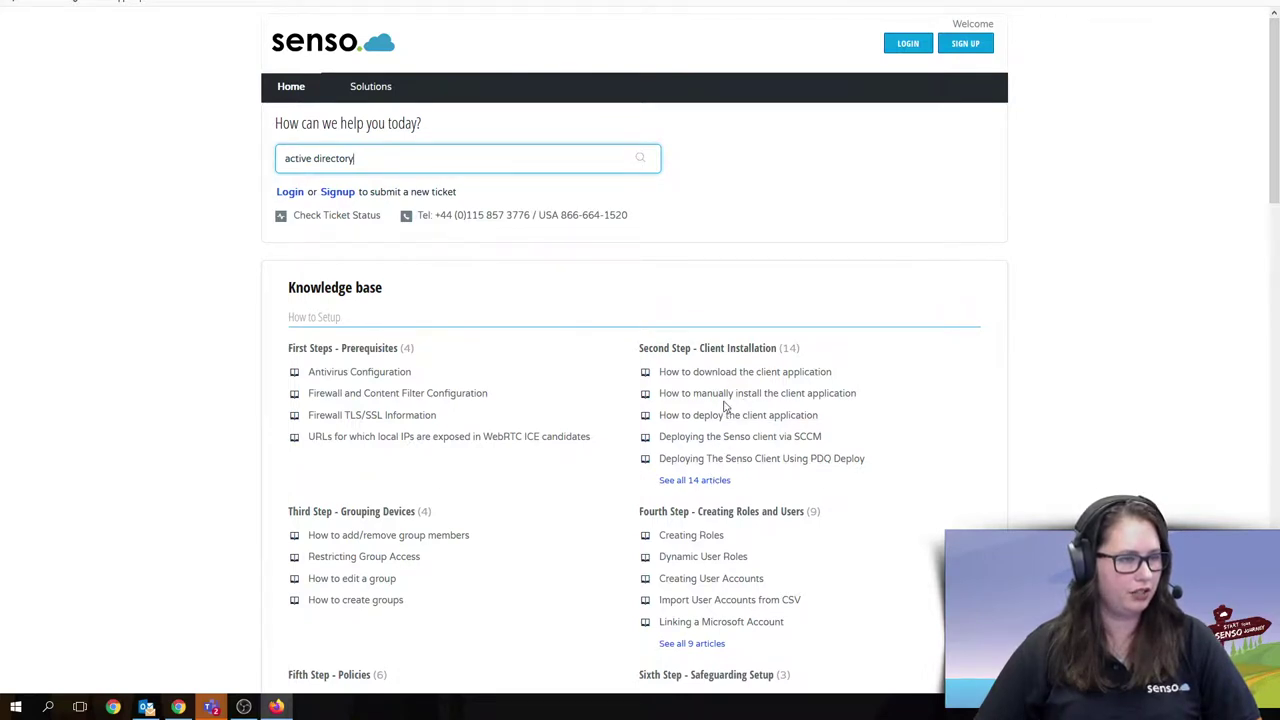
List all Second Step - Client Installation articles and read "How to deploy the client application" down to the MSIEXEC section.
{"action": "left_click", "coordinate": [716, 480]}
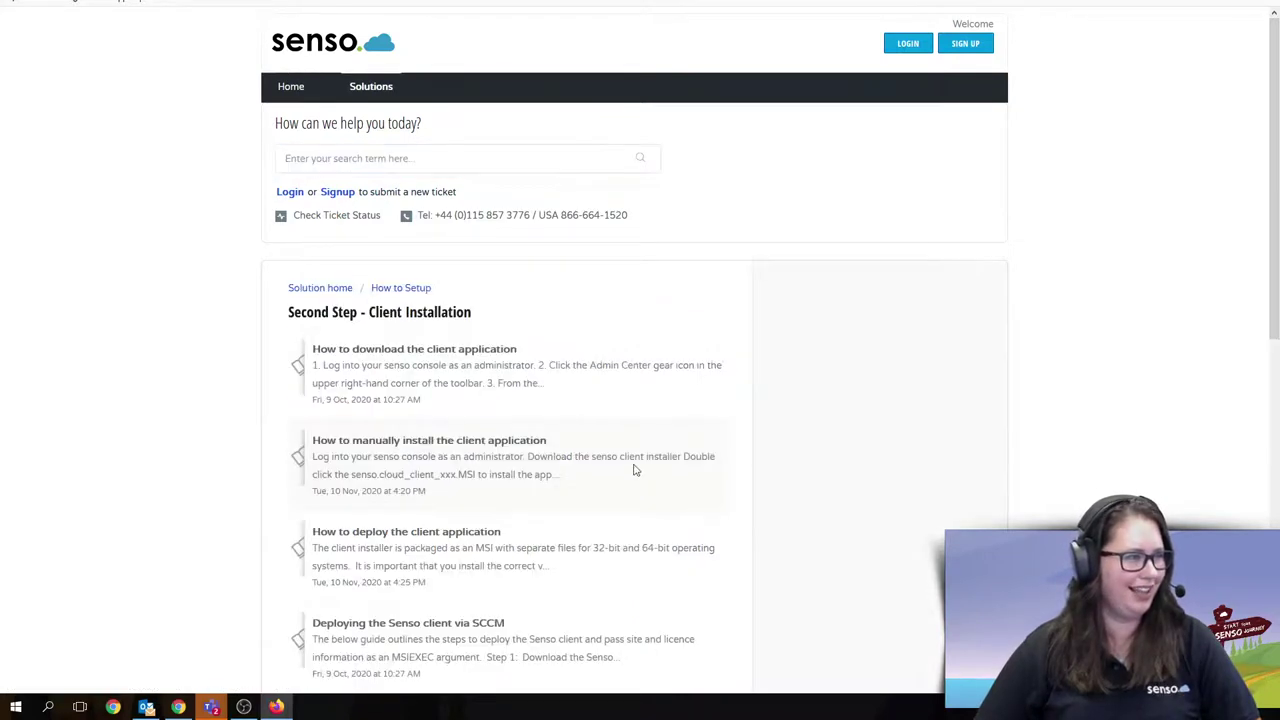
{"action": "scroll", "coordinate": [626, 462], "scroll_direction": "down", "scroll_amount": 3}
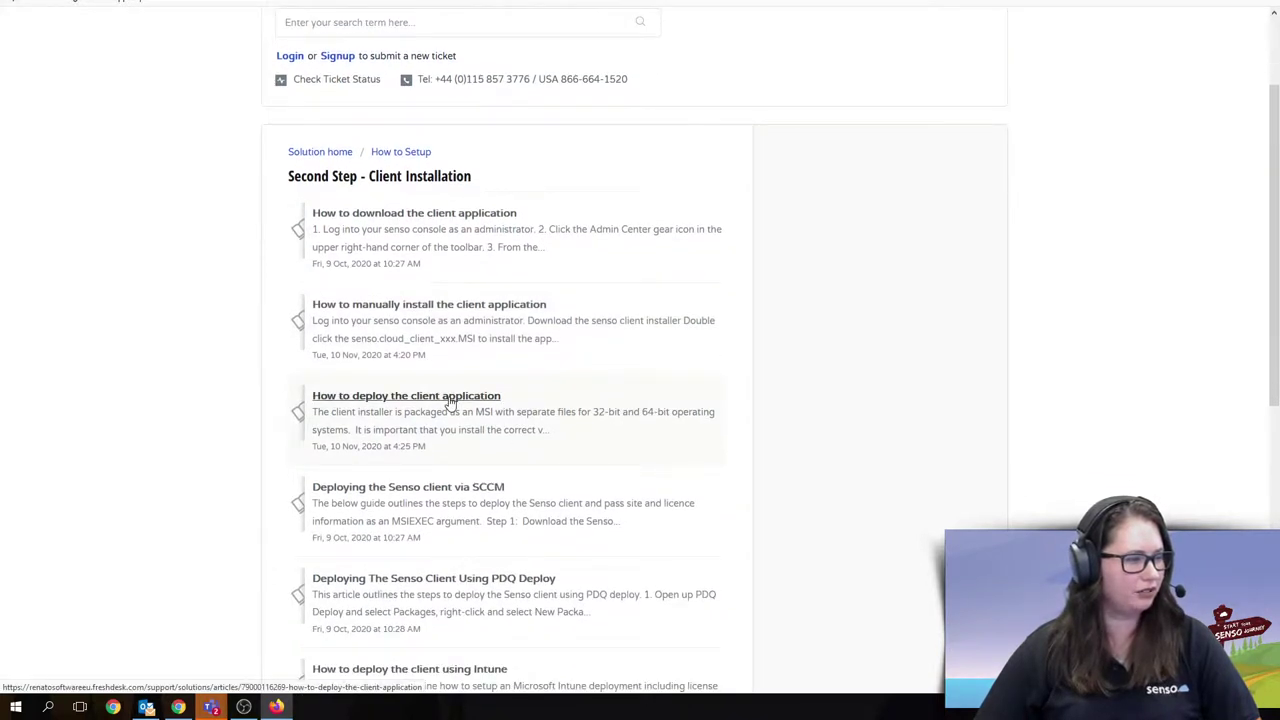
{"action": "left_click", "coordinate": [449, 398]}
{"action": "scroll", "coordinate": [466, 395], "scroll_direction": "down", "scroll_amount": 3}
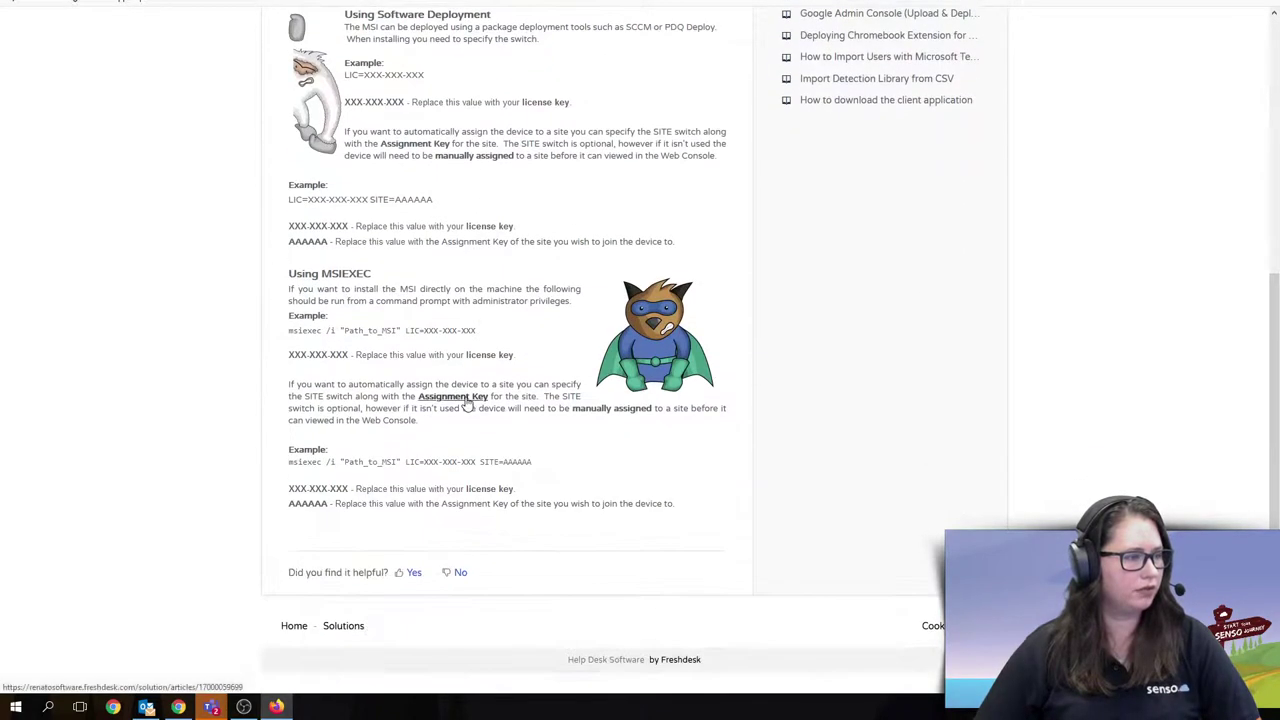
Run a knowledge base search for "GPO".
{"action": "scroll", "coordinate": [466, 400], "scroll_direction": "up", "scroll_amount": 5}
{"action": "left_click", "coordinate": [388, 158]}
{"action": "type", "text": "GPO"}
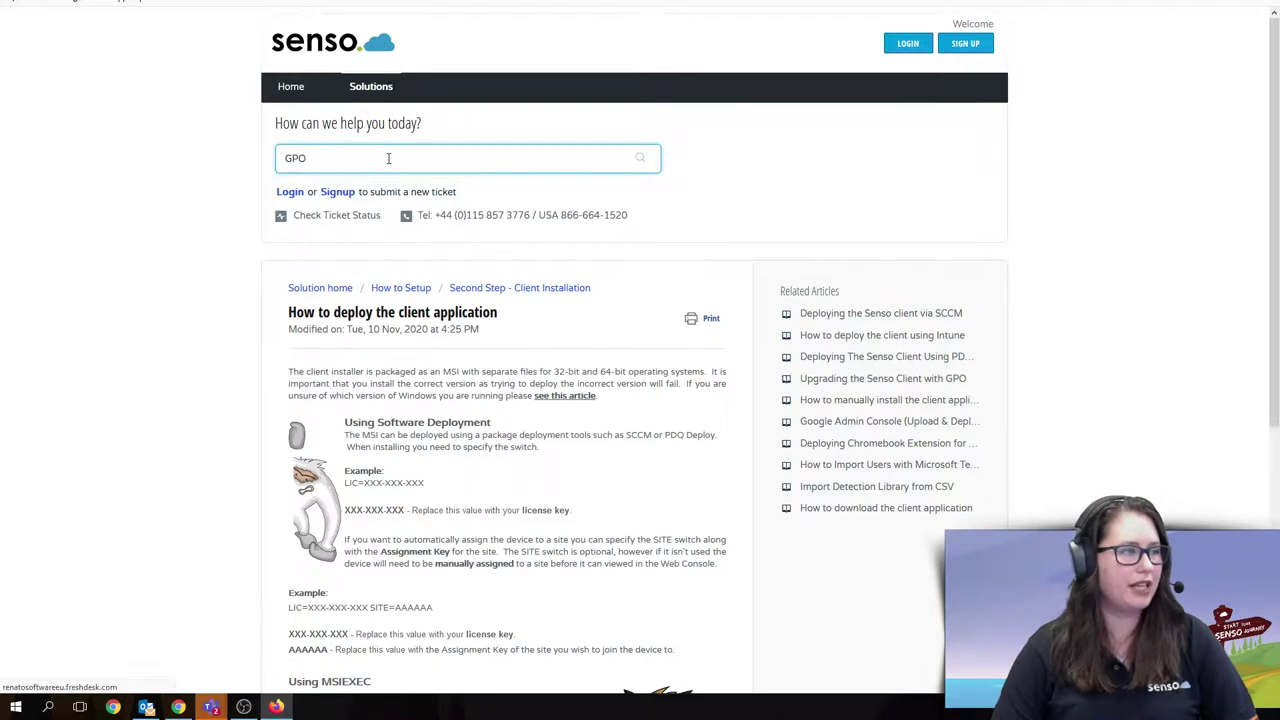
{"action": "key", "text": "Return"}
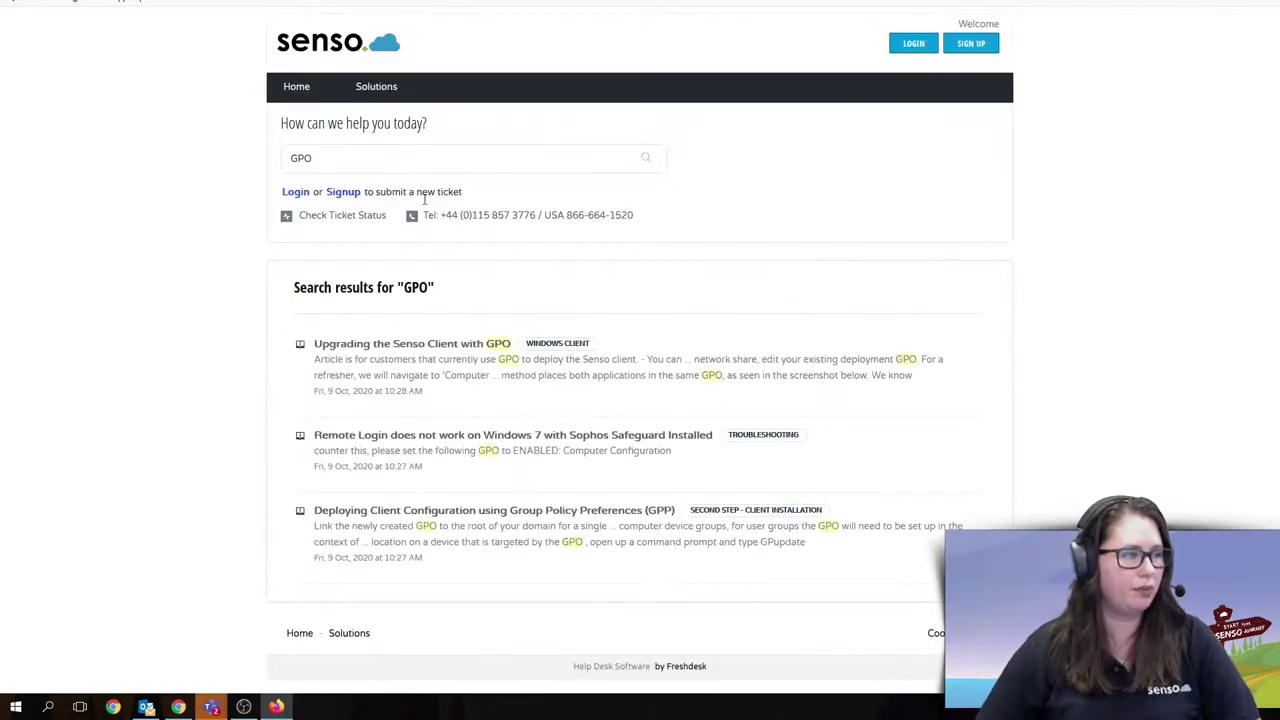
Open the "Upgrading the Senso Client with GPO" article and read through its upgrade package instructions.
{"action": "left_click", "coordinate": [423, 344]}
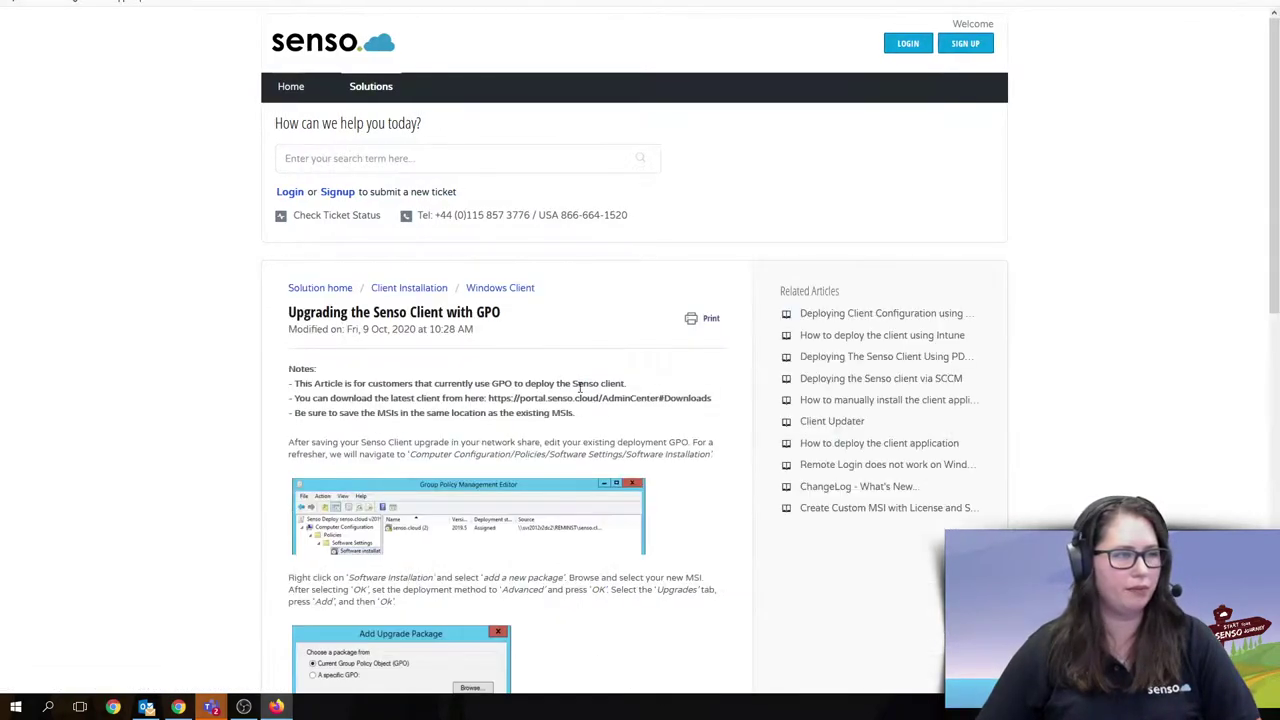
{"action": "scroll", "coordinate": [621, 435], "scroll_direction": "down", "scroll_amount": 3}
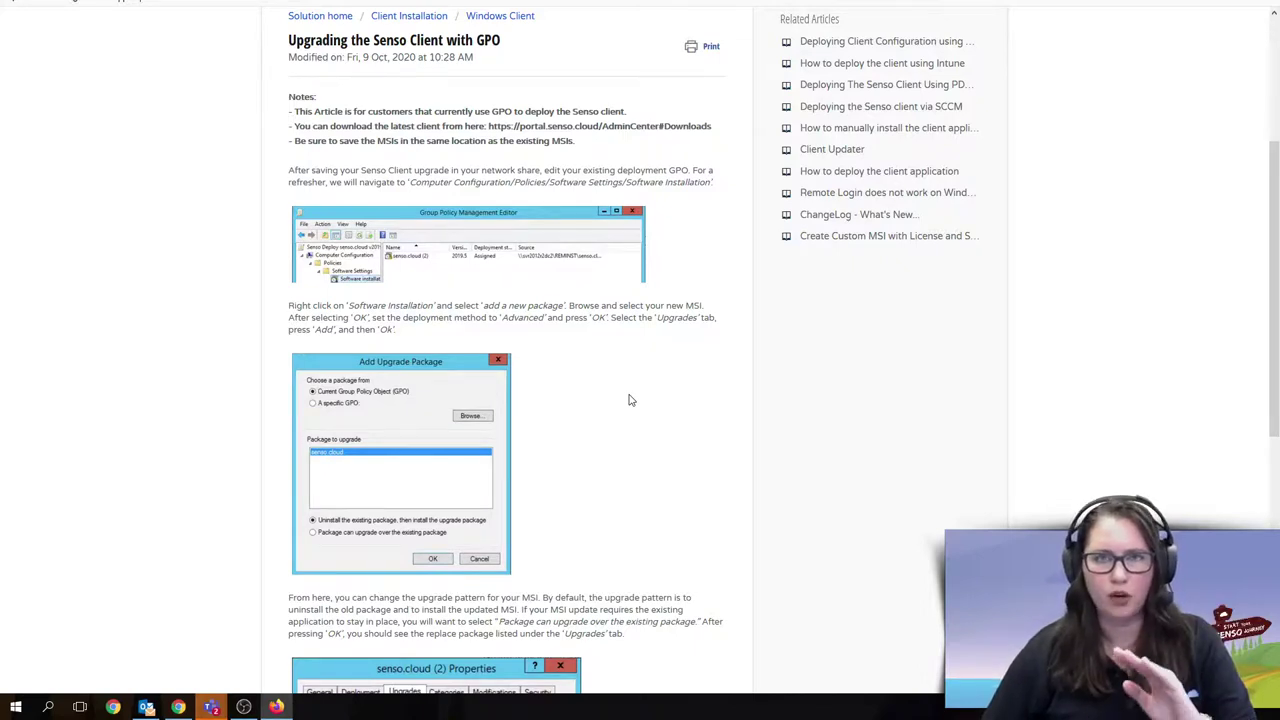
{"action": "scroll", "coordinate": [629, 400], "scroll_direction": "down", "scroll_amount": 2}
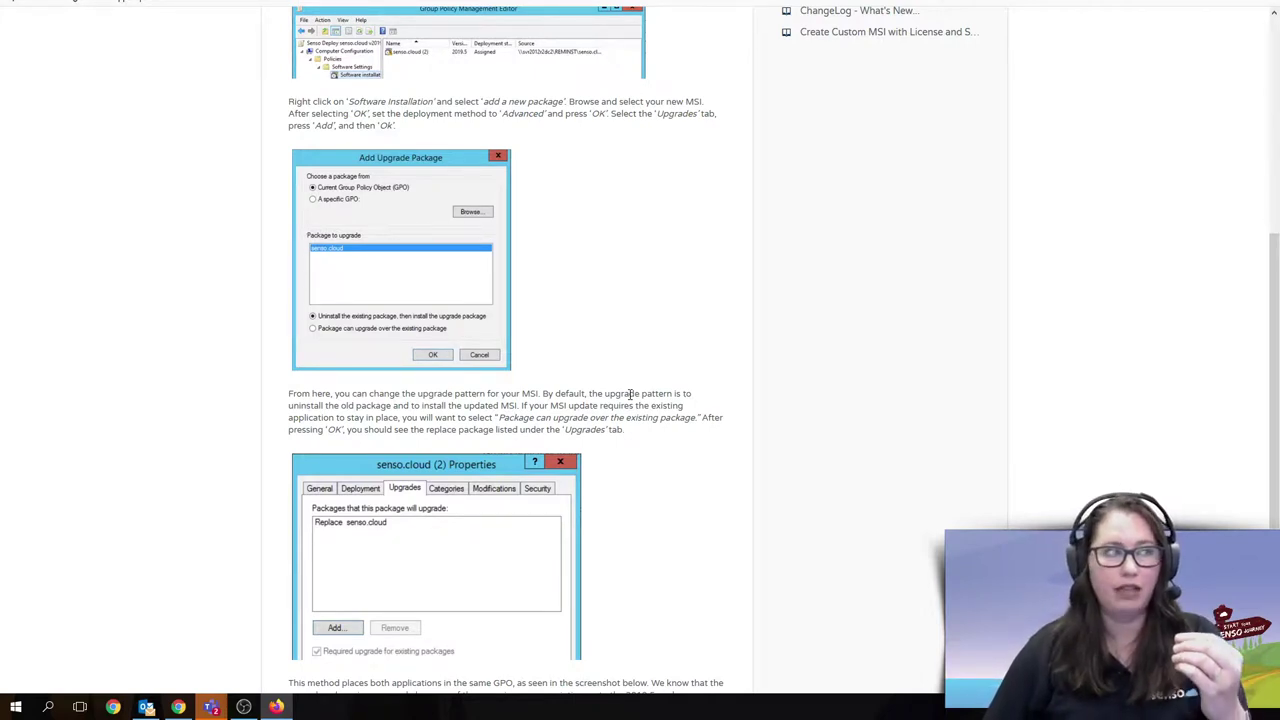
{"action": "scroll", "coordinate": [630, 395], "scroll_direction": "down", "scroll_amount": 1}
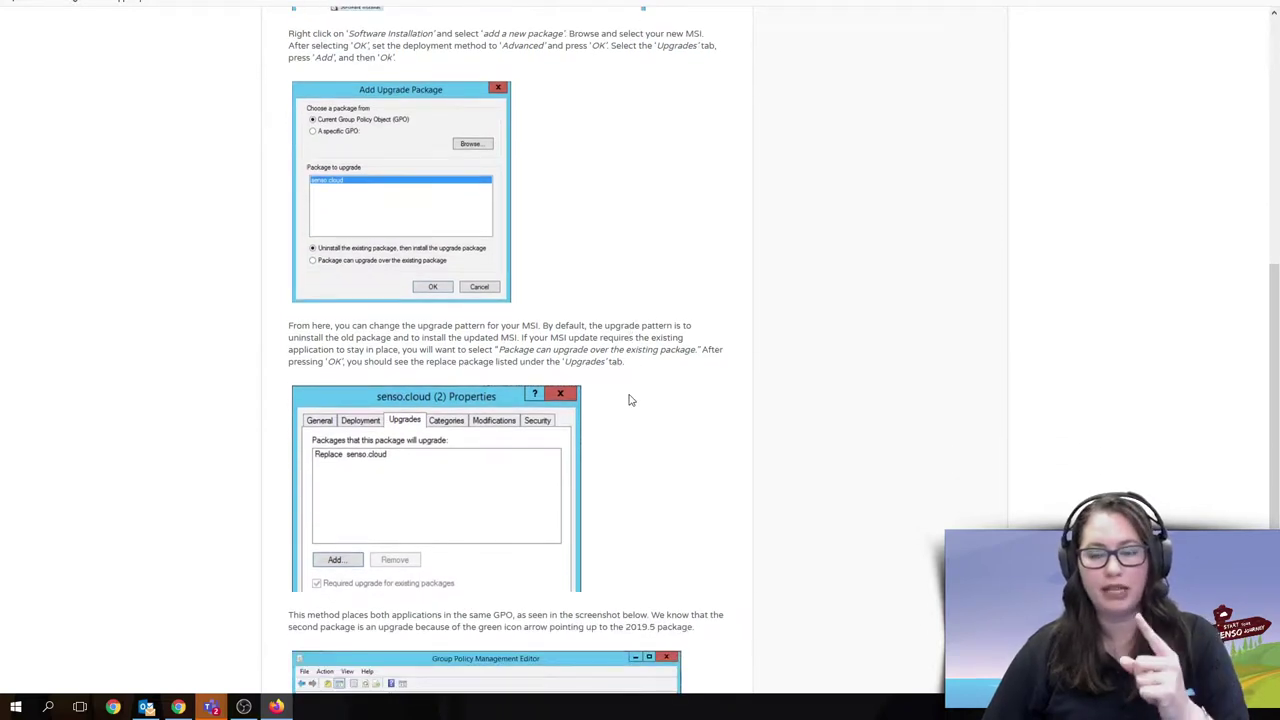